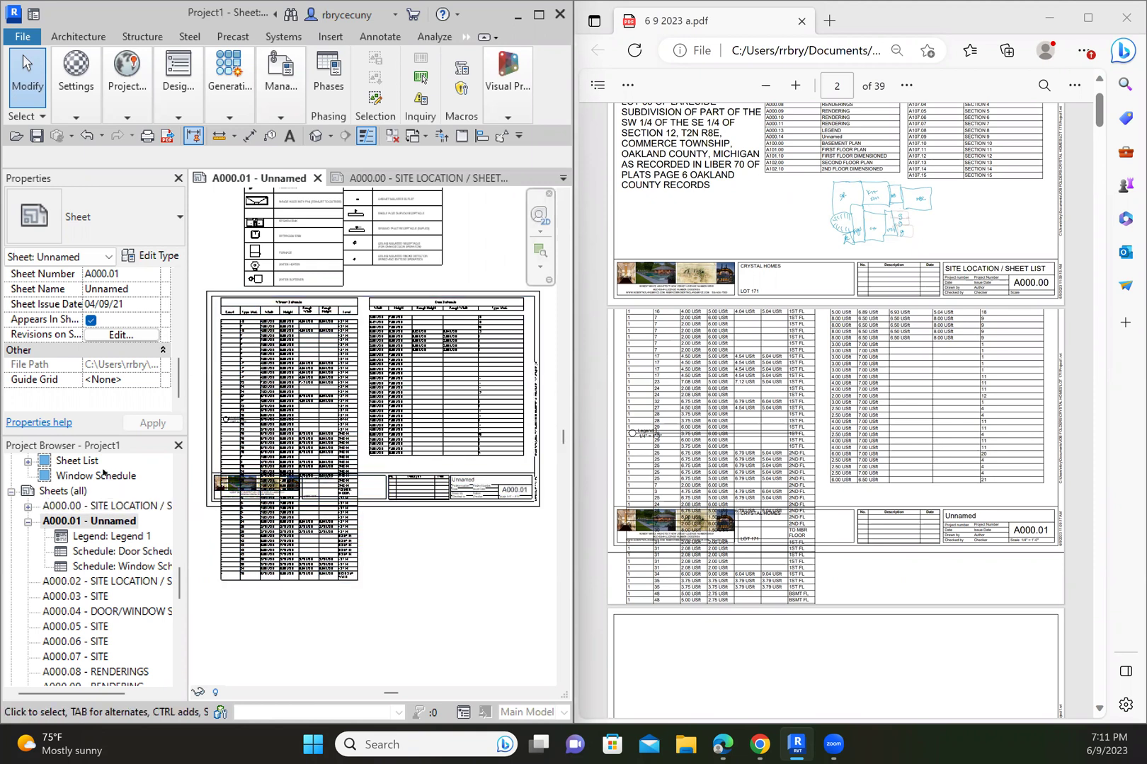
Open sheet A000.00 SITE LOCATION / SHEET LIST and delete the BUBBLE DIAGRAM.jpg raster image.
{"action": "scroll", "coordinate": [103, 473], "scroll_direction": "down", "scroll_amount": 7}
{"action": "scroll", "coordinate": [103, 472], "scroll_direction": "down", "scroll_amount": 5}
{"action": "scroll", "coordinate": [103, 495], "scroll_direction": "up", "scroll_amount": 5}
{"action": "scroll", "coordinate": [412, 457], "scroll_direction": "up", "scroll_amount": 4}
{"action": "scroll", "coordinate": [412, 457], "scroll_direction": "down", "scroll_amount": 6}
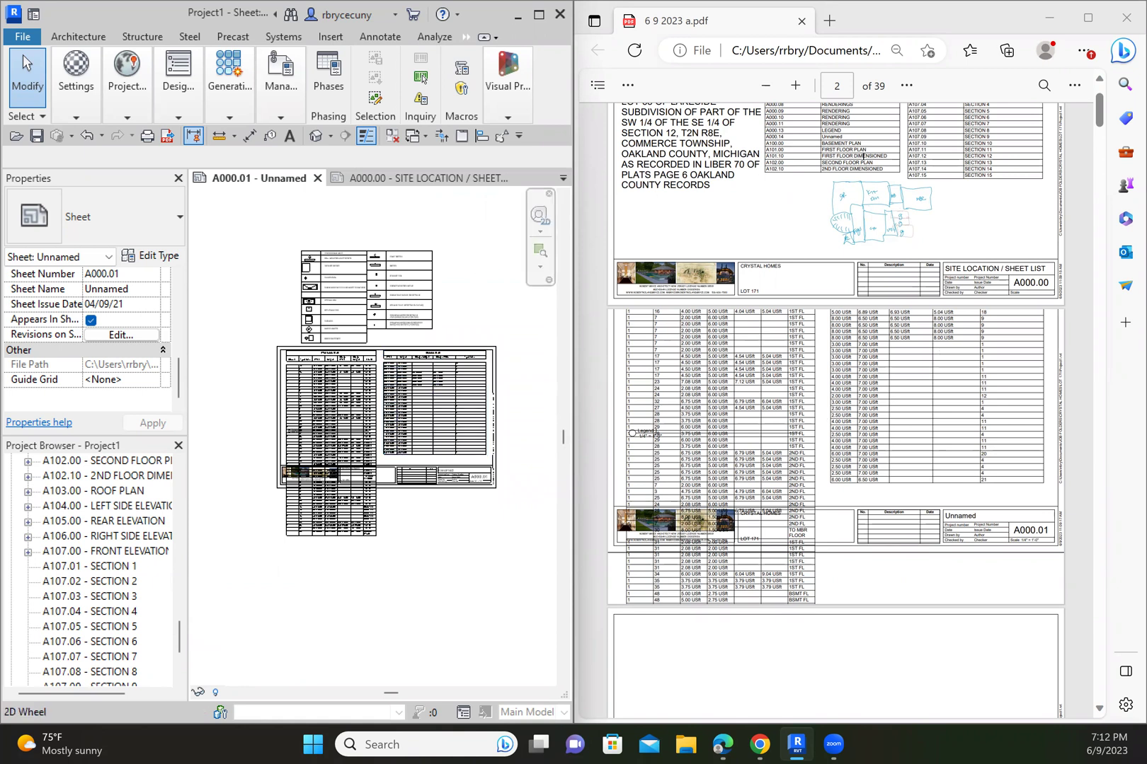
{"action": "scroll", "coordinate": [875, 195], "scroll_direction": "up", "scroll_amount": 3}
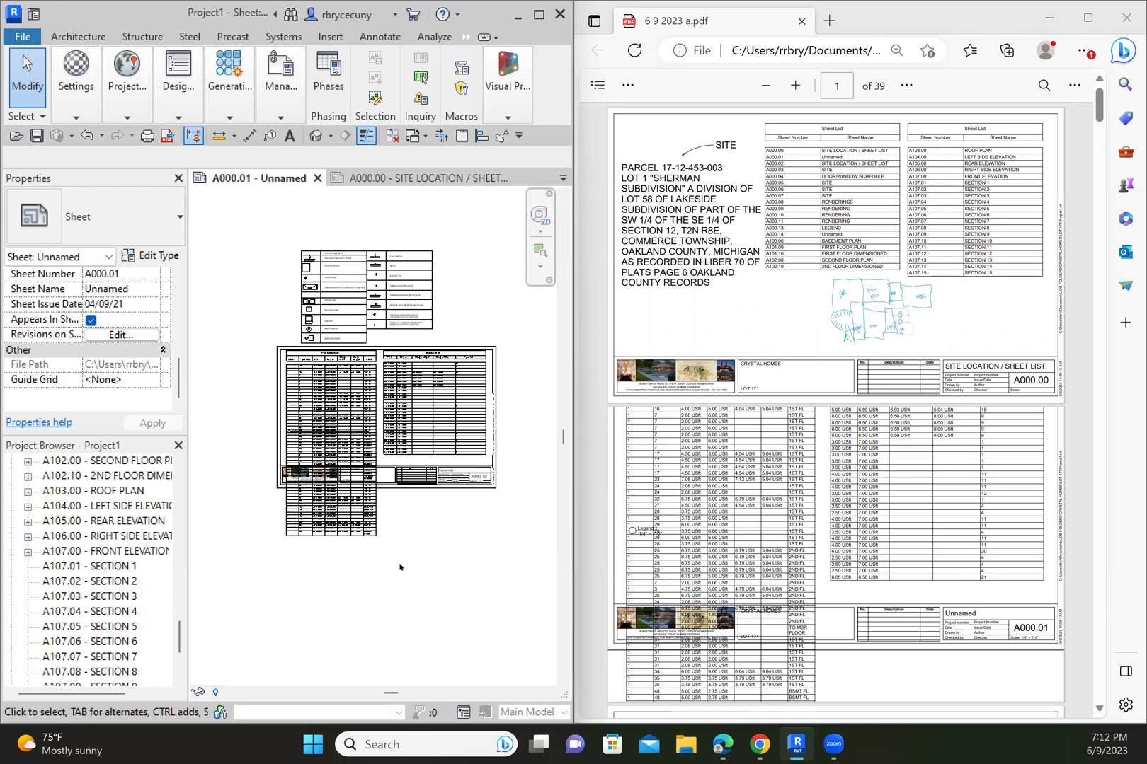
{"action": "scroll", "coordinate": [400, 566], "scroll_direction": "up", "scroll_amount": 5}
{"action": "scroll", "coordinate": [400, 566], "scroll_direction": "down", "scroll_amount": 3}
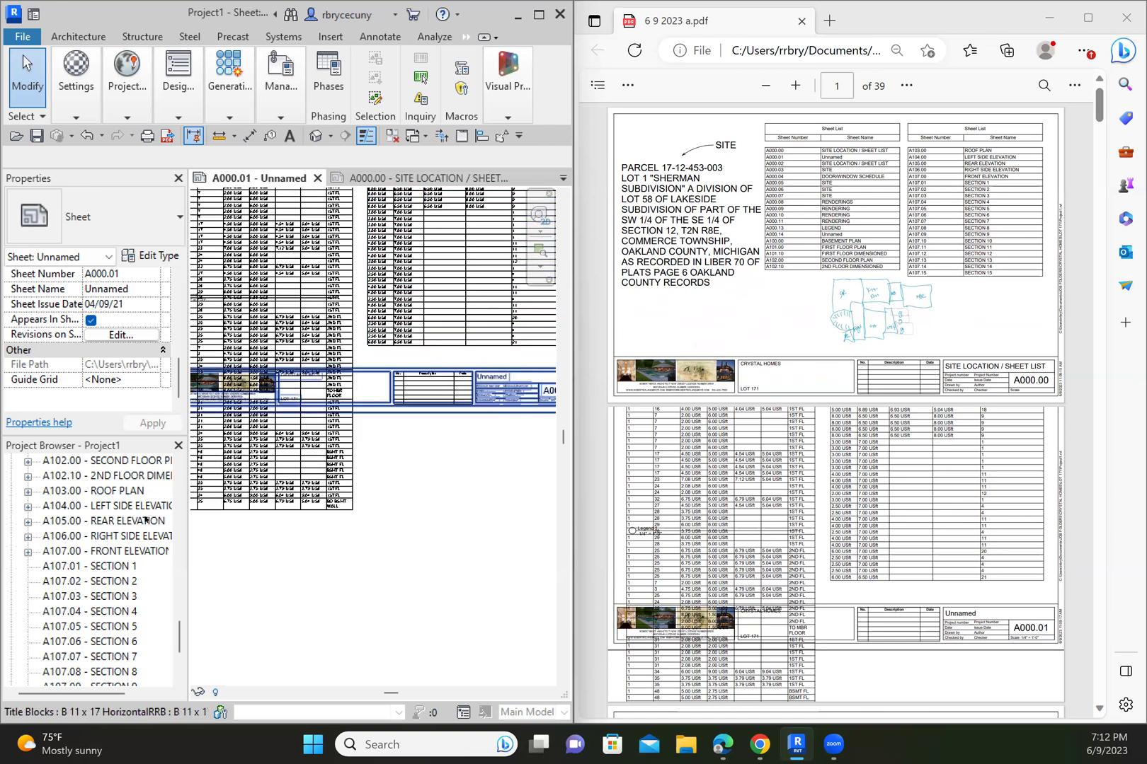
{"action": "scroll", "coordinate": [123, 513], "scroll_direction": "up", "scroll_amount": 10}
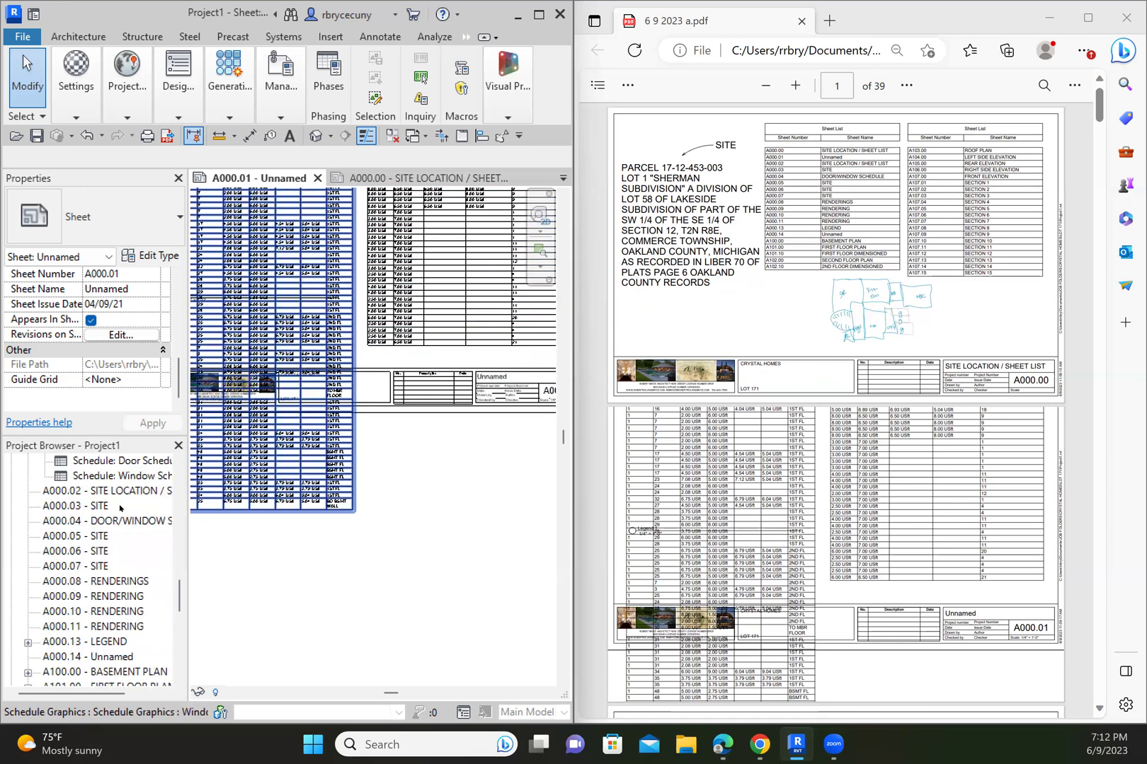
{"action": "scroll", "coordinate": [120, 507], "scroll_direction": "up", "scroll_amount": 10}
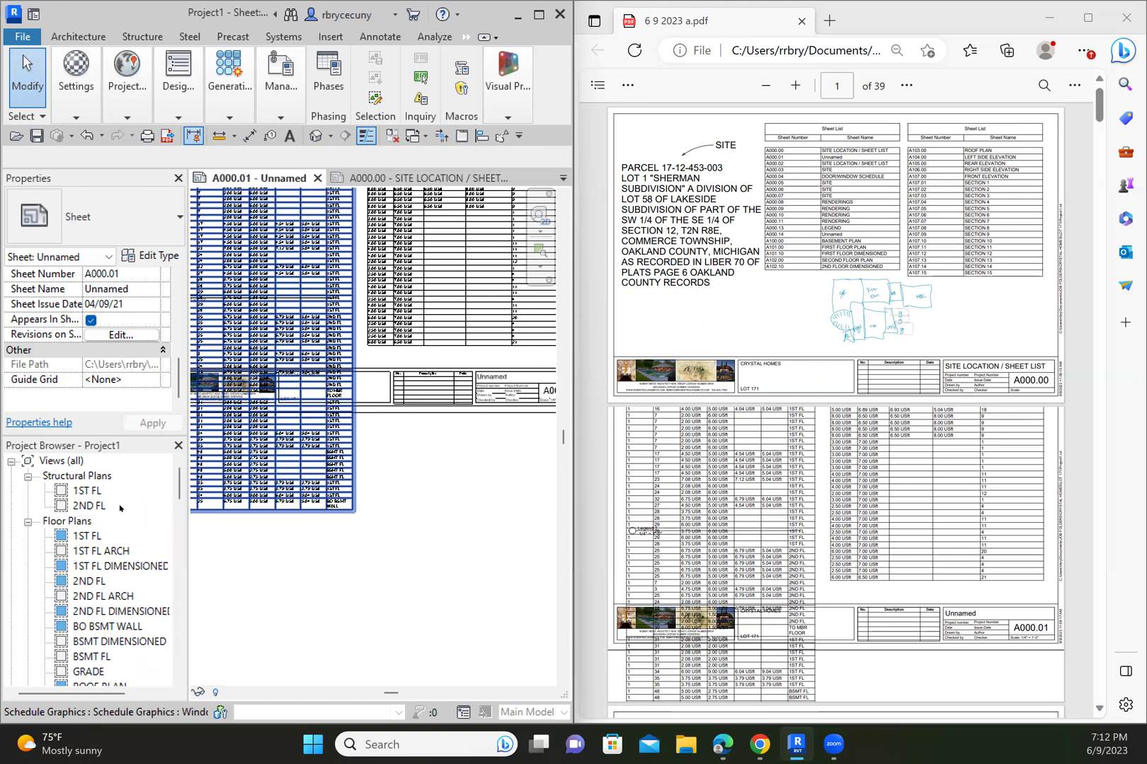
{"action": "scroll", "coordinate": [109, 532], "scroll_direction": "down", "scroll_amount": 10}
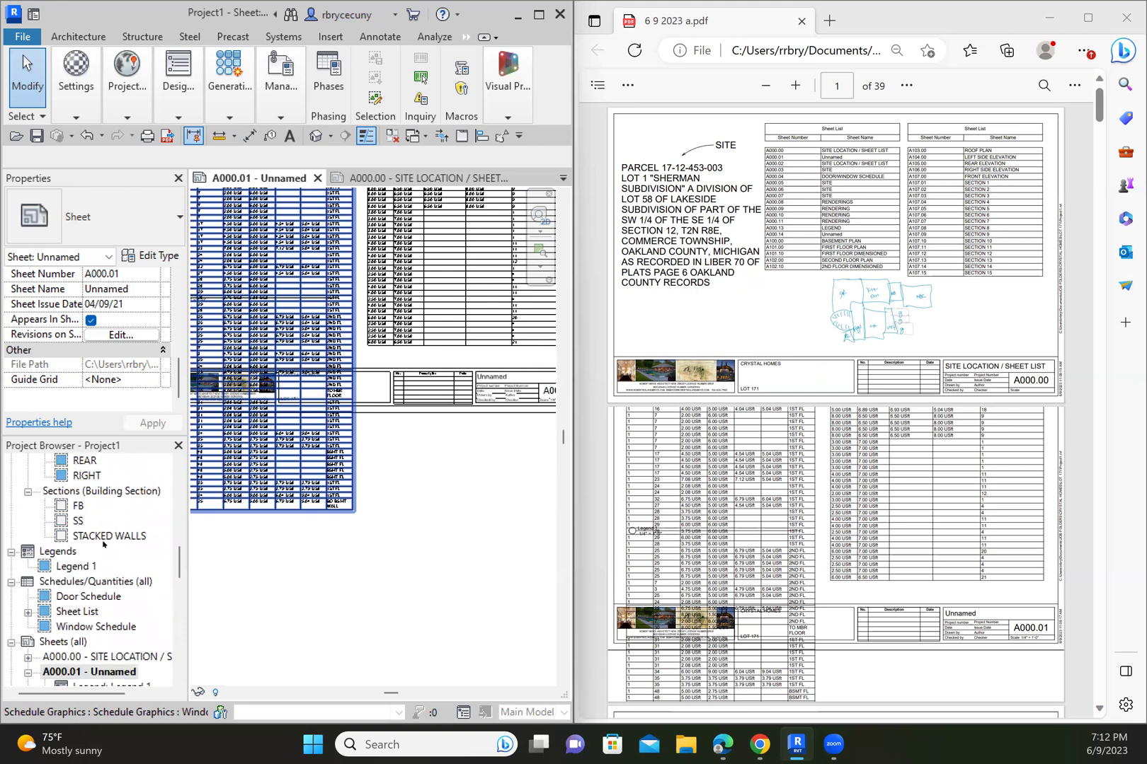
{"action": "scroll", "coordinate": [104, 543], "scroll_direction": "down", "scroll_amount": 3}
{"action": "double_click", "coordinate": [107, 521]}
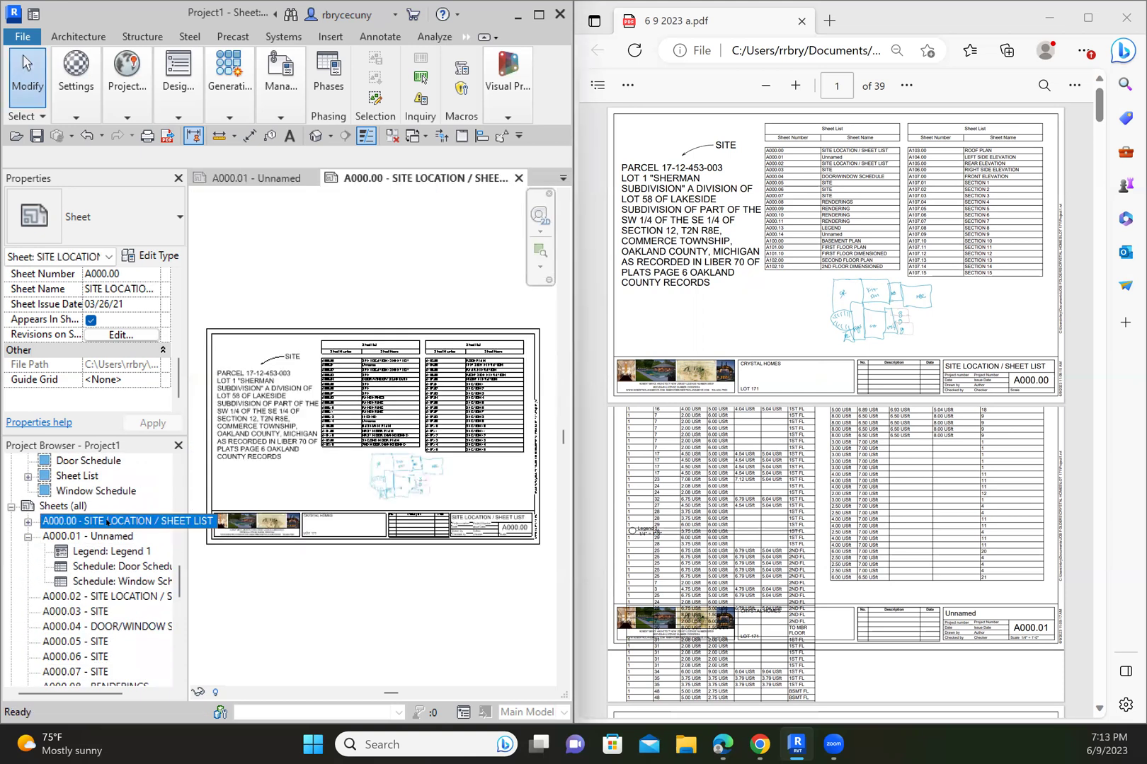
{"action": "left_click", "coordinate": [401, 490]}
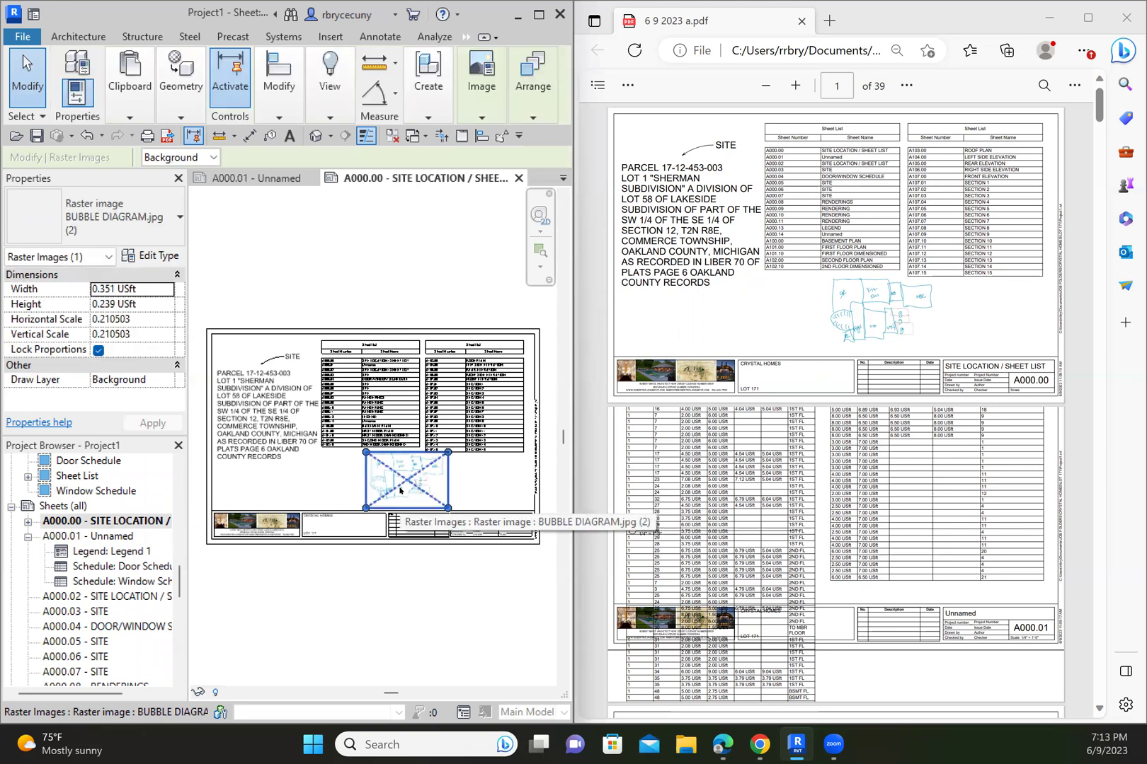
{"action": "key", "text": "Delete"}
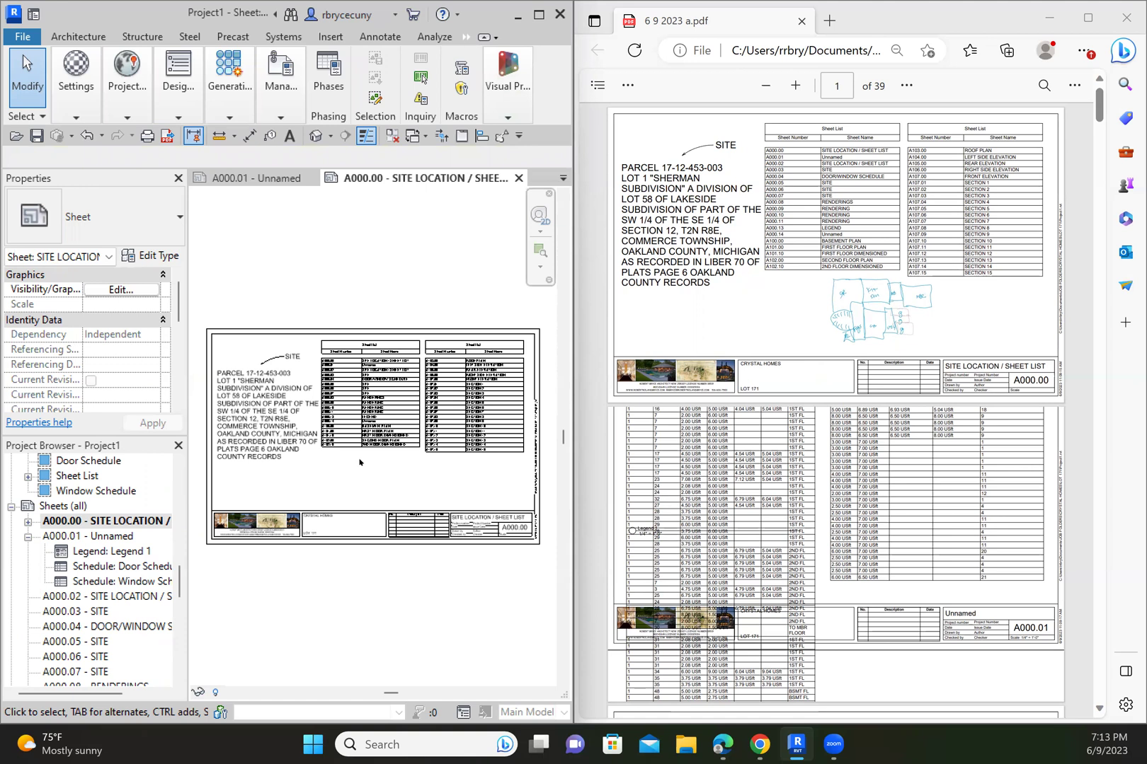
Erase all the parcel legal description text from its note beside SITE on sheet A000.00.
{"action": "left_click", "coordinate": [268, 419]}
{"action": "left_click", "coordinate": [284, 461]}
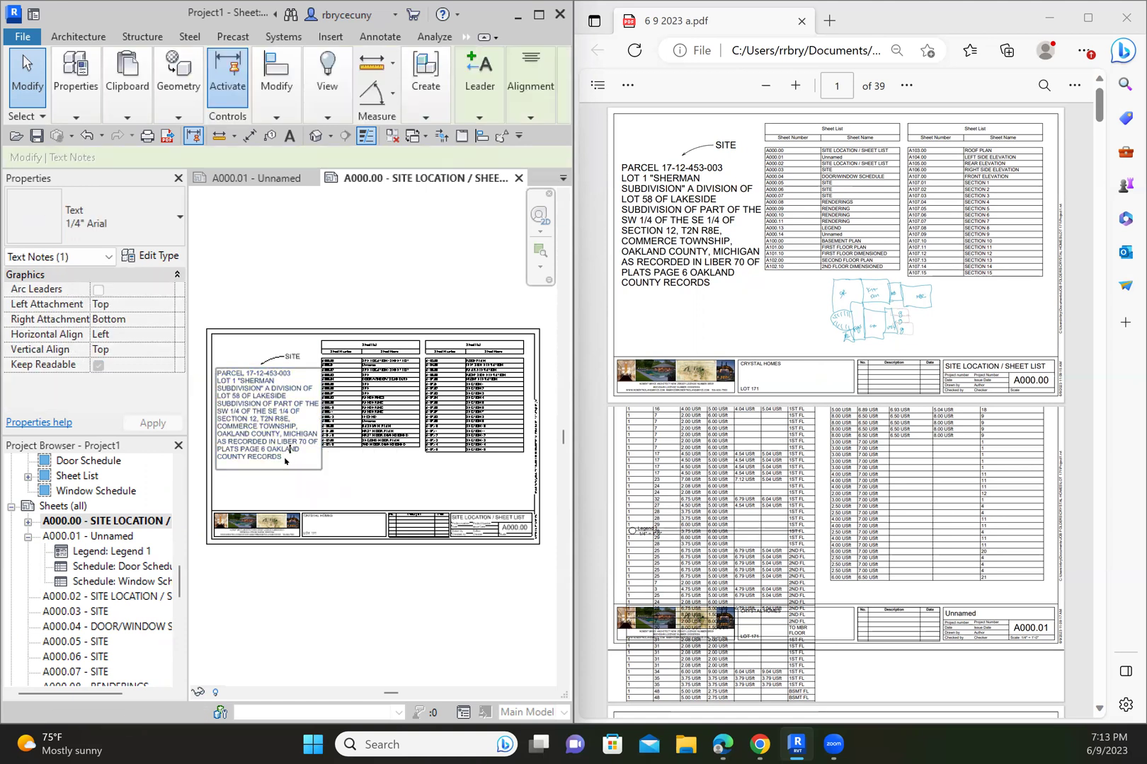
{"action": "left_click_drag", "start_coordinate": [285, 460], "coordinate": [215, 375]}
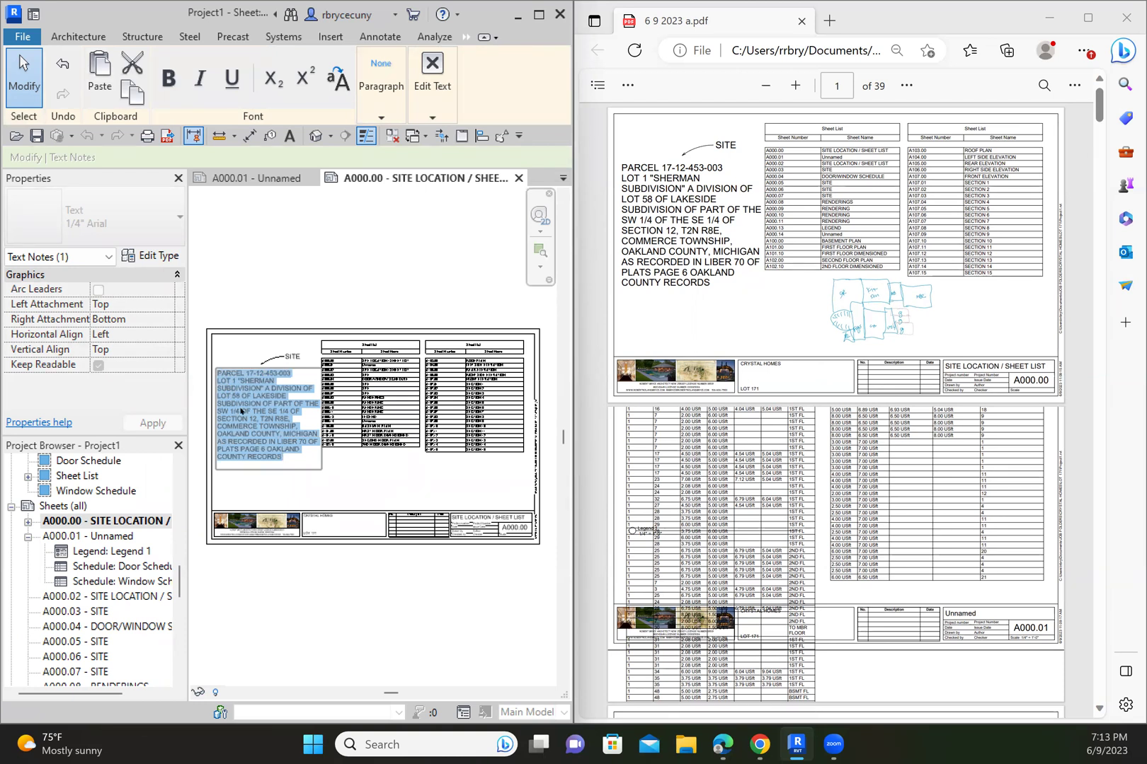
{"action": "key", "text": "Delete"}
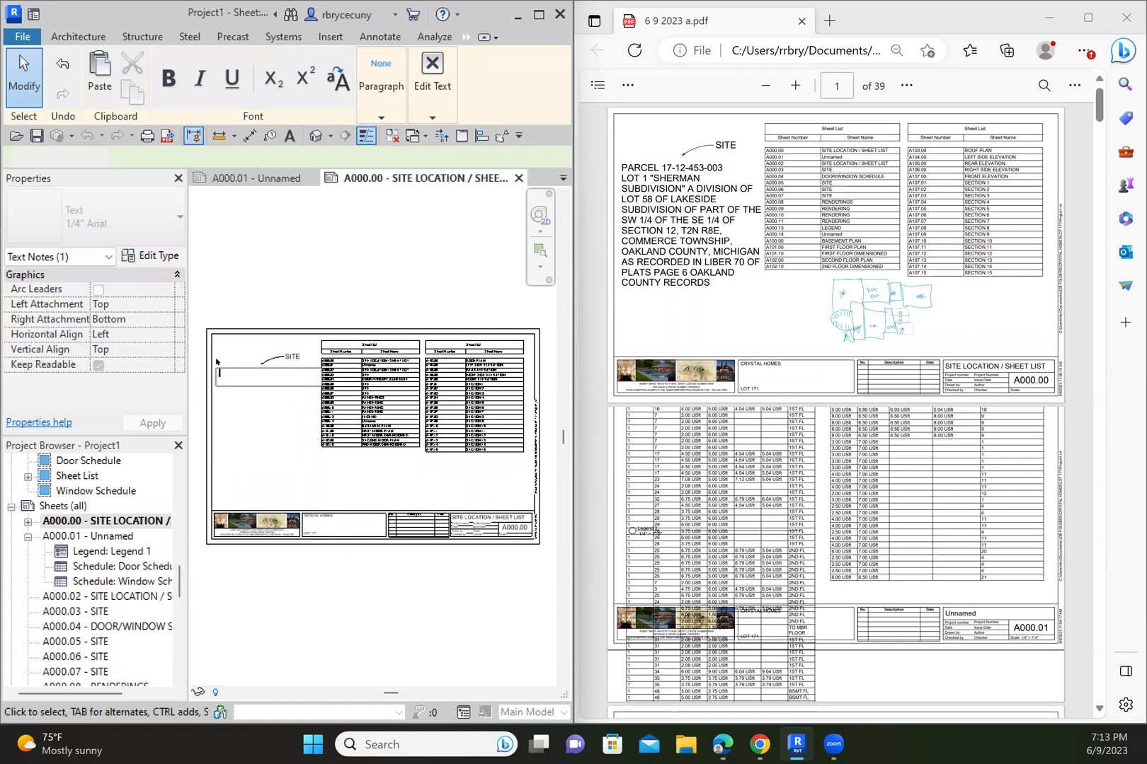
{"action": "left_click", "coordinate": [347, 404]}
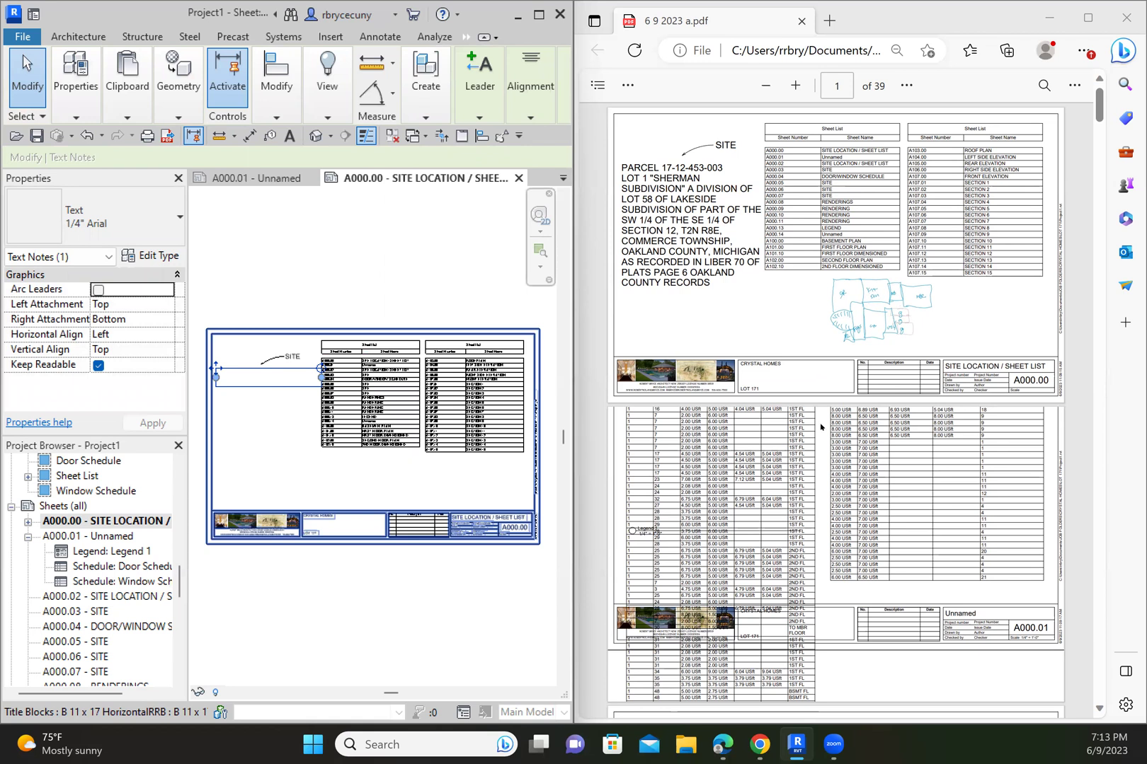
Open sheet A000.01 Unnamed and untick its Appears In Sheet List property.
{"action": "scroll", "coordinate": [819, 459], "scroll_direction": "down", "scroll_amount": 2}
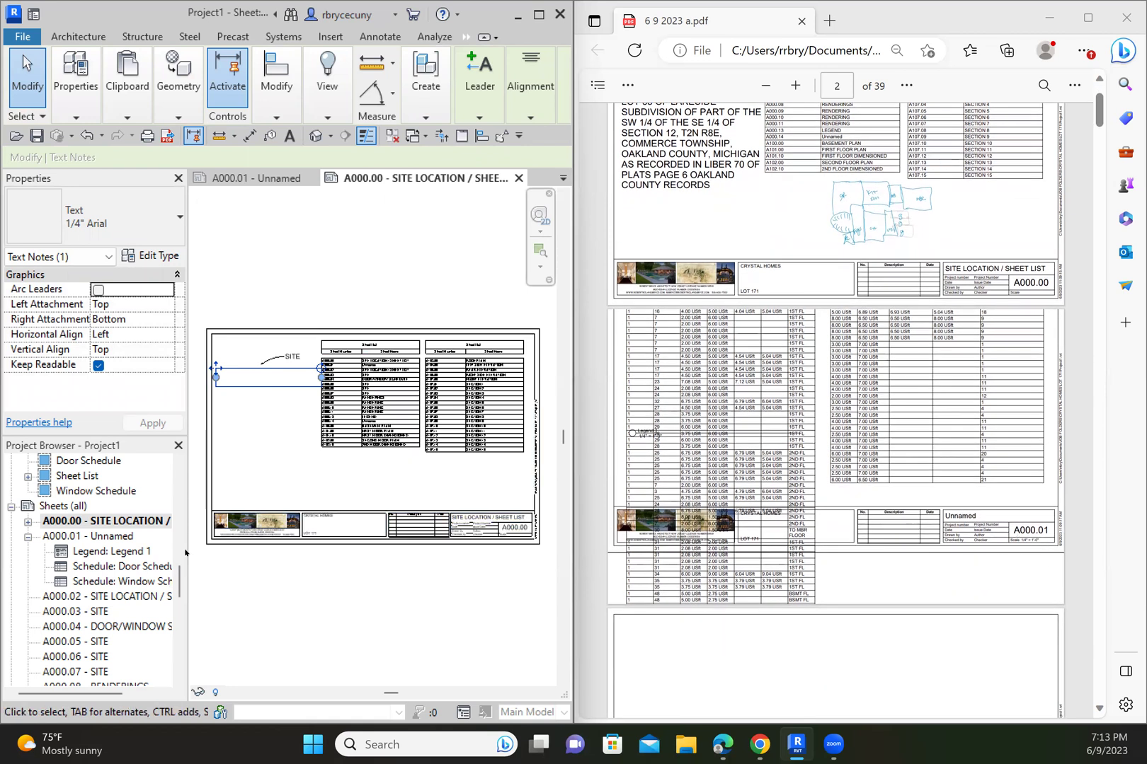
{"action": "double_click", "coordinate": [85, 537]}
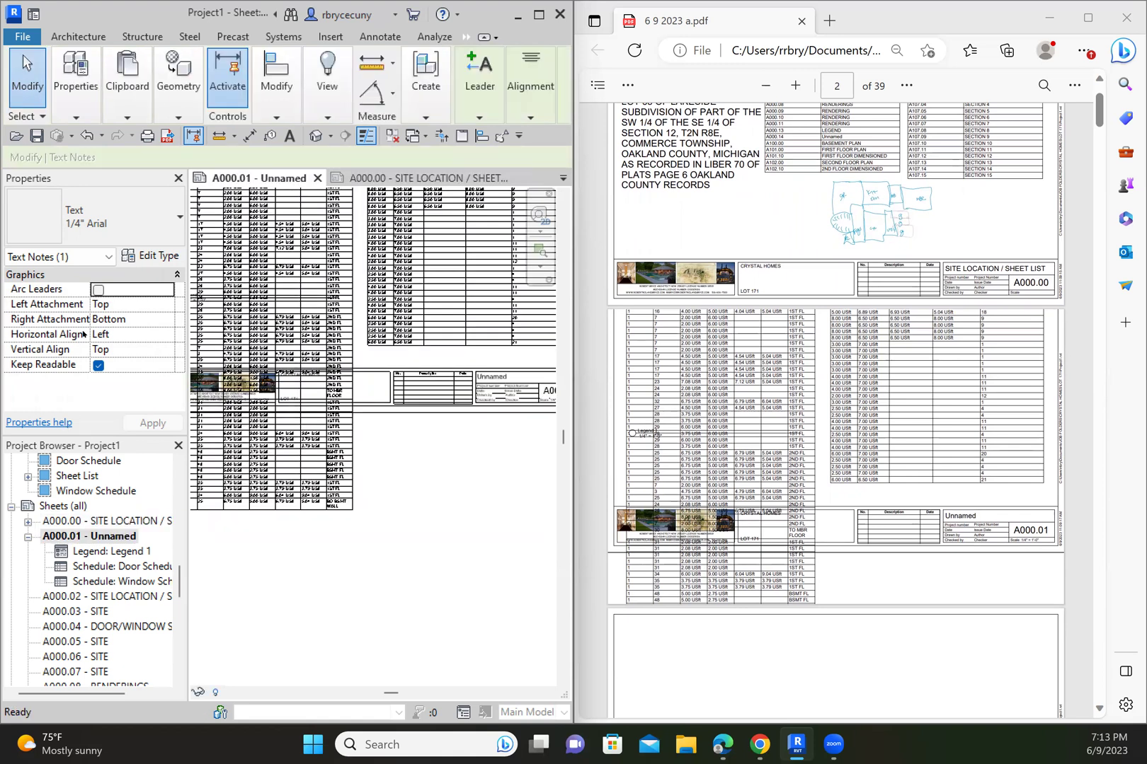
{"action": "left_click", "coordinate": [430, 510]}
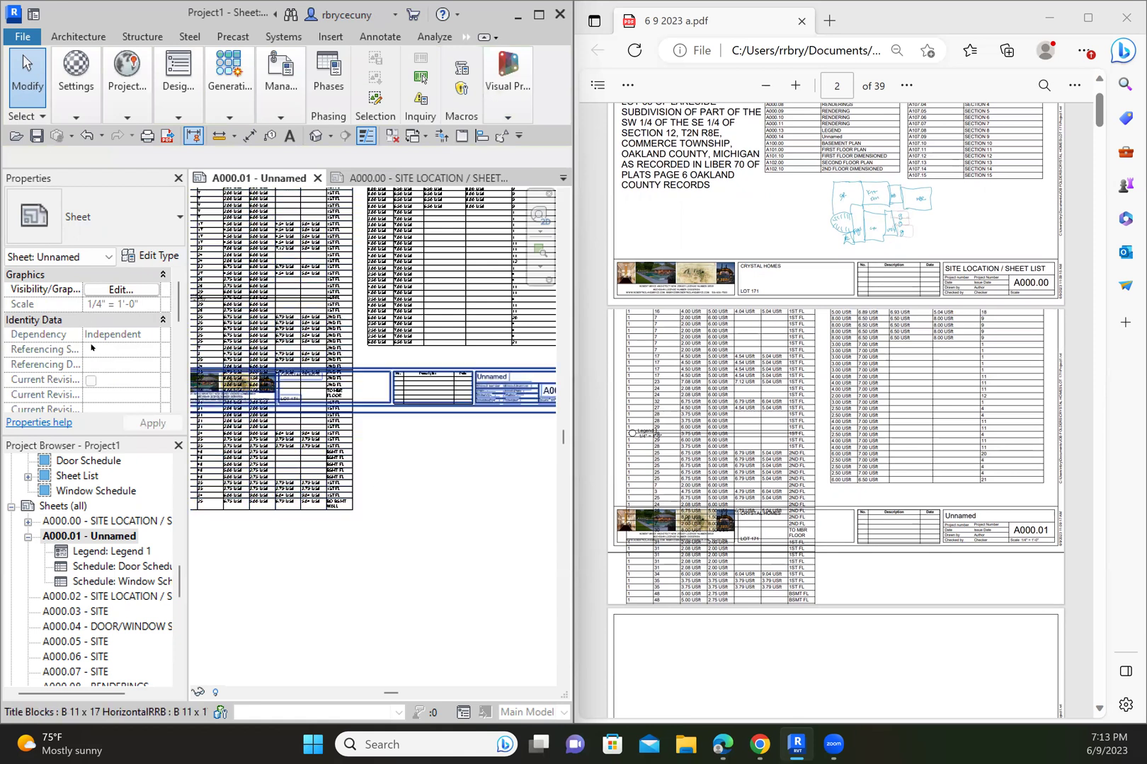
{"action": "scroll", "coordinate": [30, 322], "scroll_direction": "down", "scroll_amount": 5}
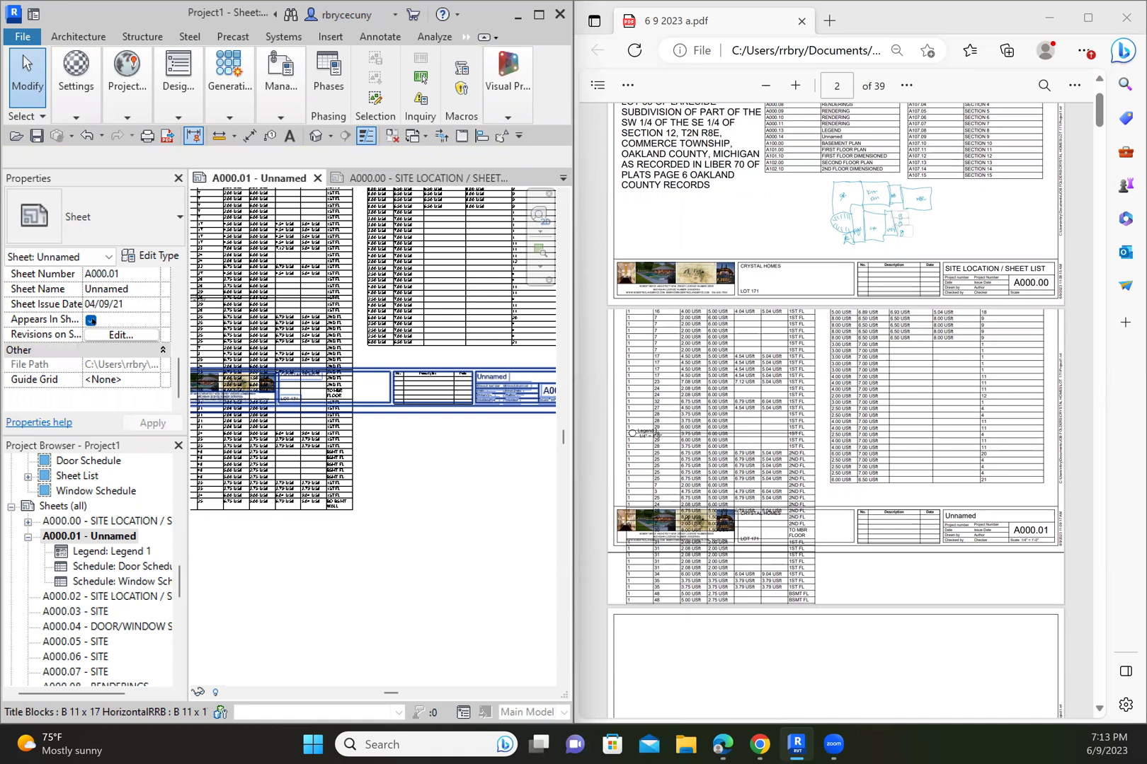
{"action": "left_click", "coordinate": [91, 320]}
{"action": "left_click_drag", "start_coordinate": [82, 303], "coordinate": [107, 293]}
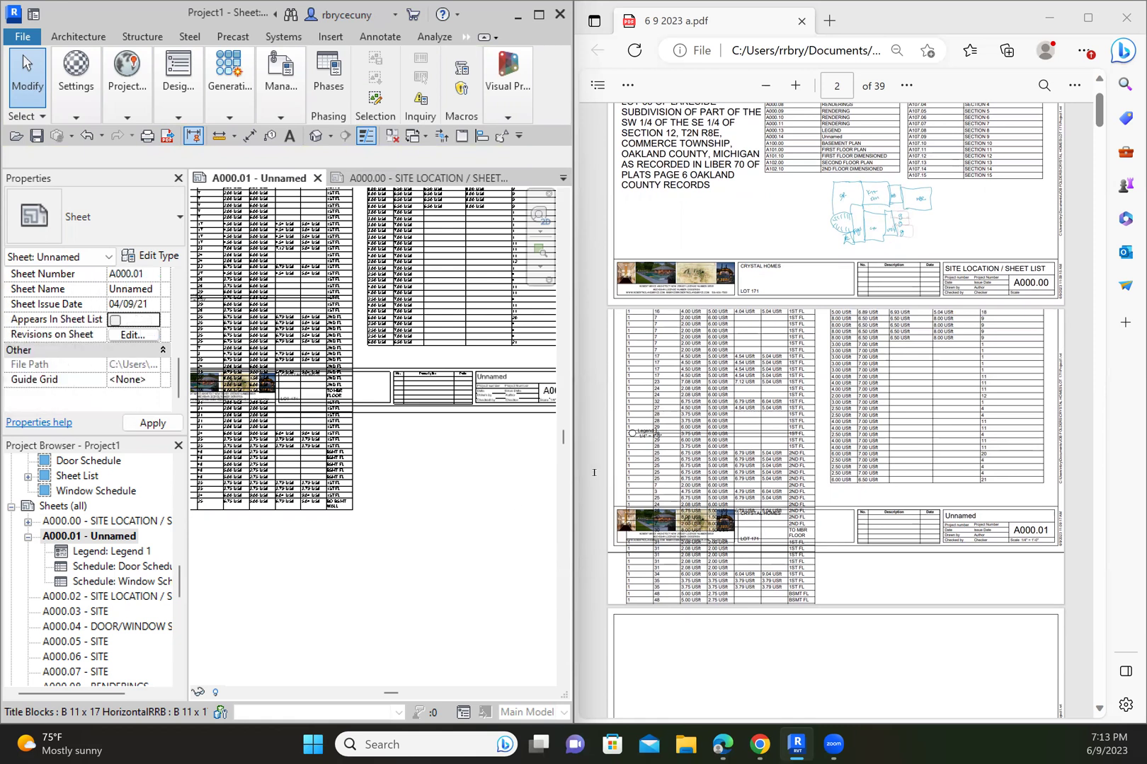
{"action": "scroll", "coordinate": [823, 417], "scroll_direction": "down", "scroll_amount": 1}
{"action": "scroll", "coordinate": [882, 526], "scroll_direction": "down", "scroll_amount": 5}
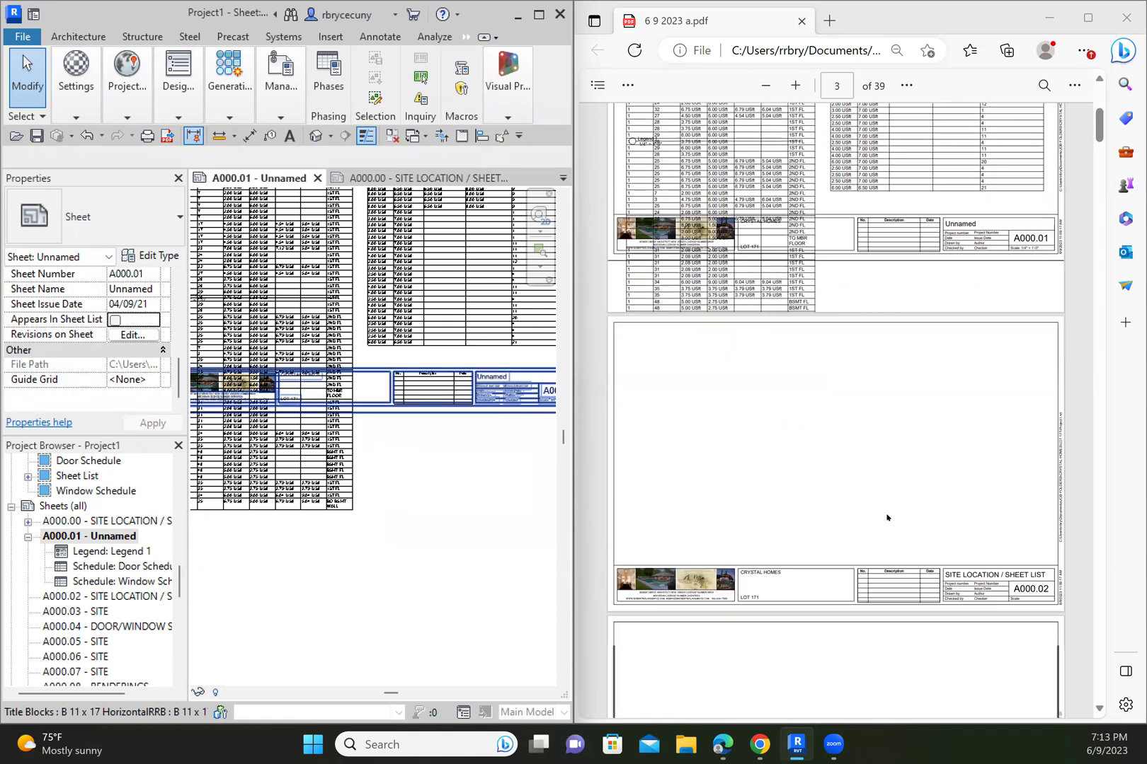
Open sheet A000.02 SITE LOCATION / SHEET LIST and exclude it from the sheet list.
{"action": "left_click", "coordinate": [358, 533]}
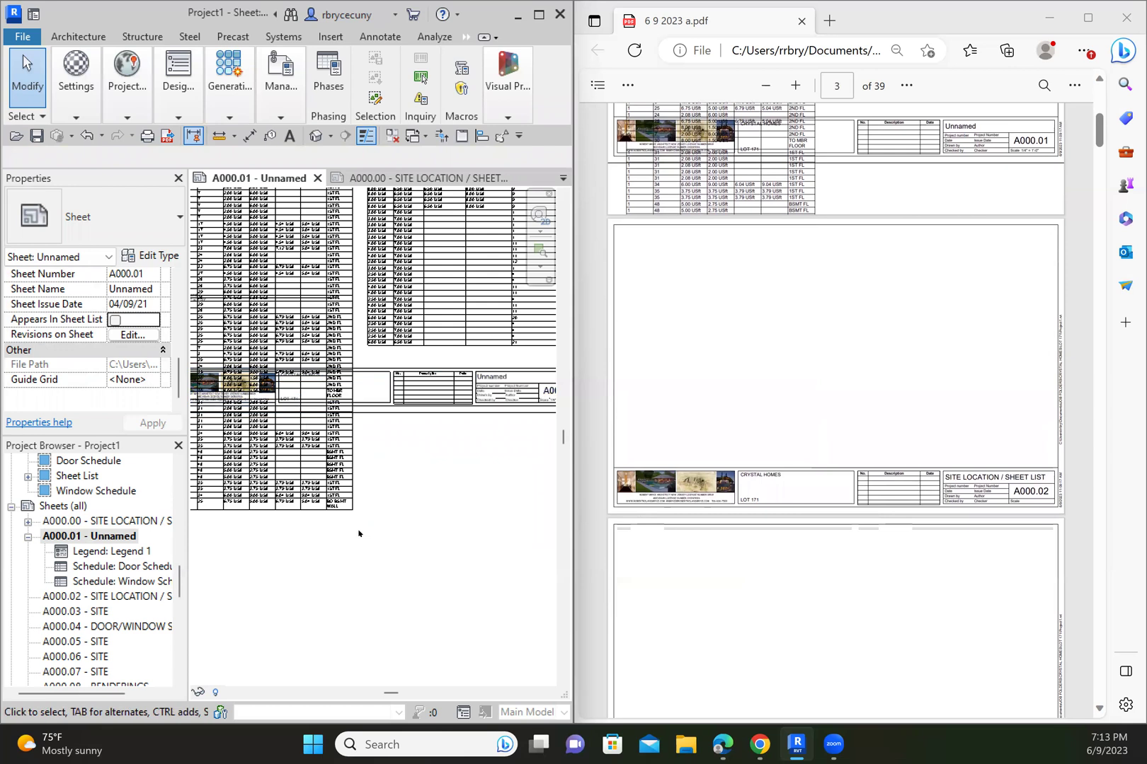
{"action": "double_click", "coordinate": [85, 597]}
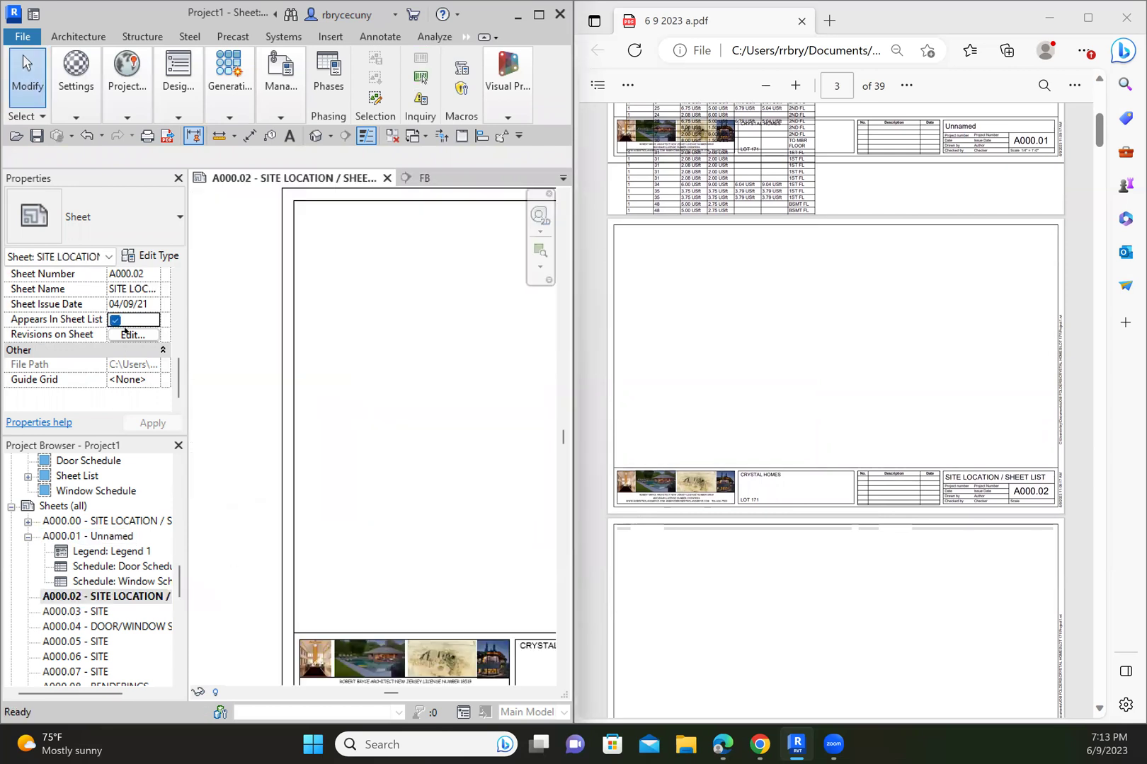
{"action": "left_click", "coordinate": [114, 320]}
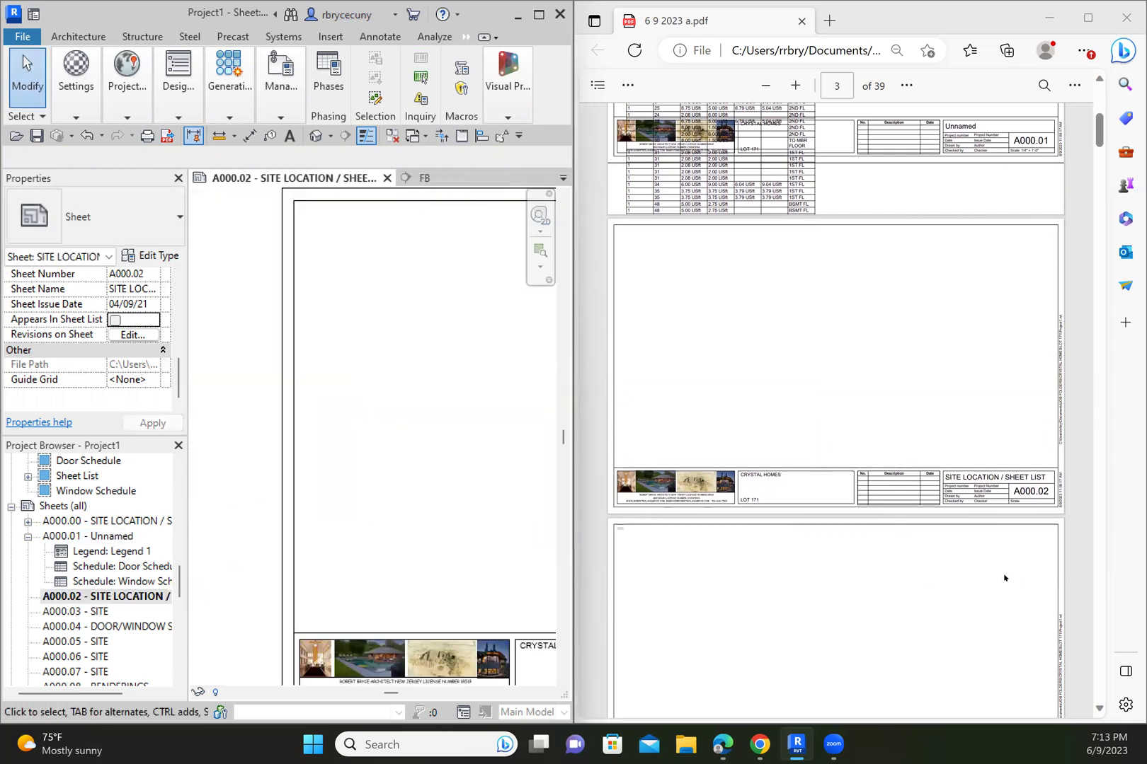
{"action": "scroll", "coordinate": [1003, 578], "scroll_direction": "down", "scroll_amount": 5}
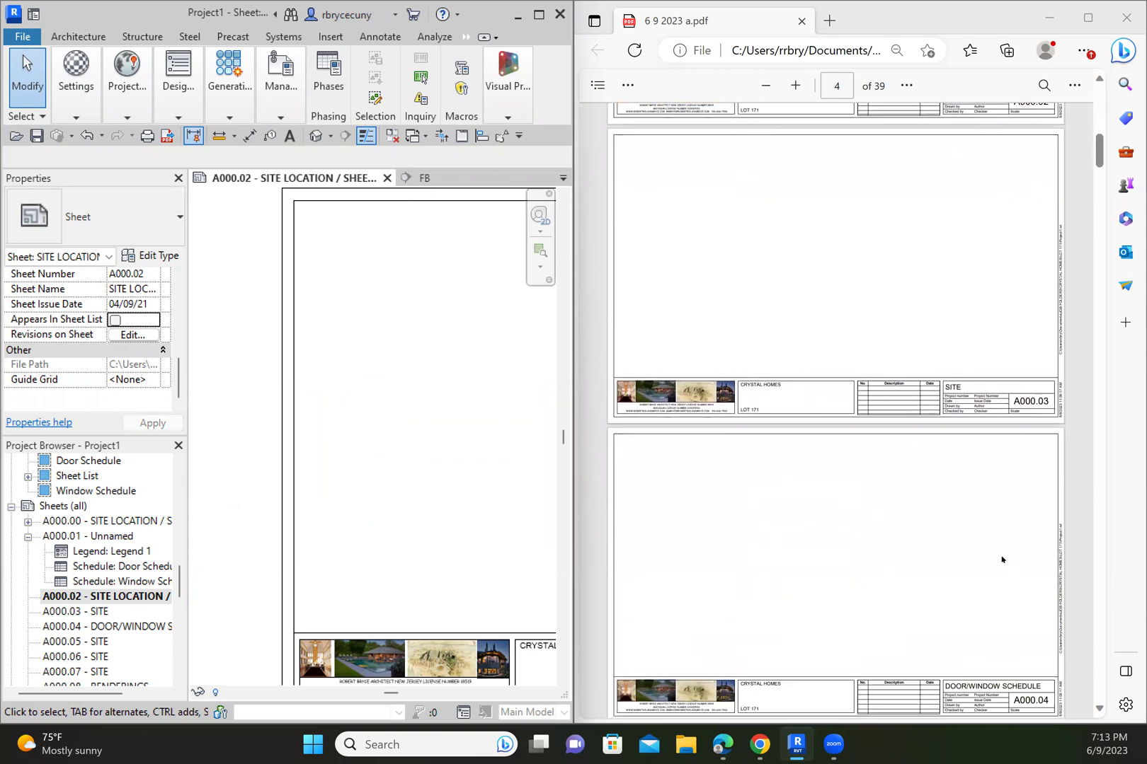
{"action": "scroll", "coordinate": [1002, 560], "scroll_direction": "down", "scroll_amount": 5}
{"action": "scroll", "coordinate": [1002, 559], "scroll_direction": "down", "scroll_amount": 5}
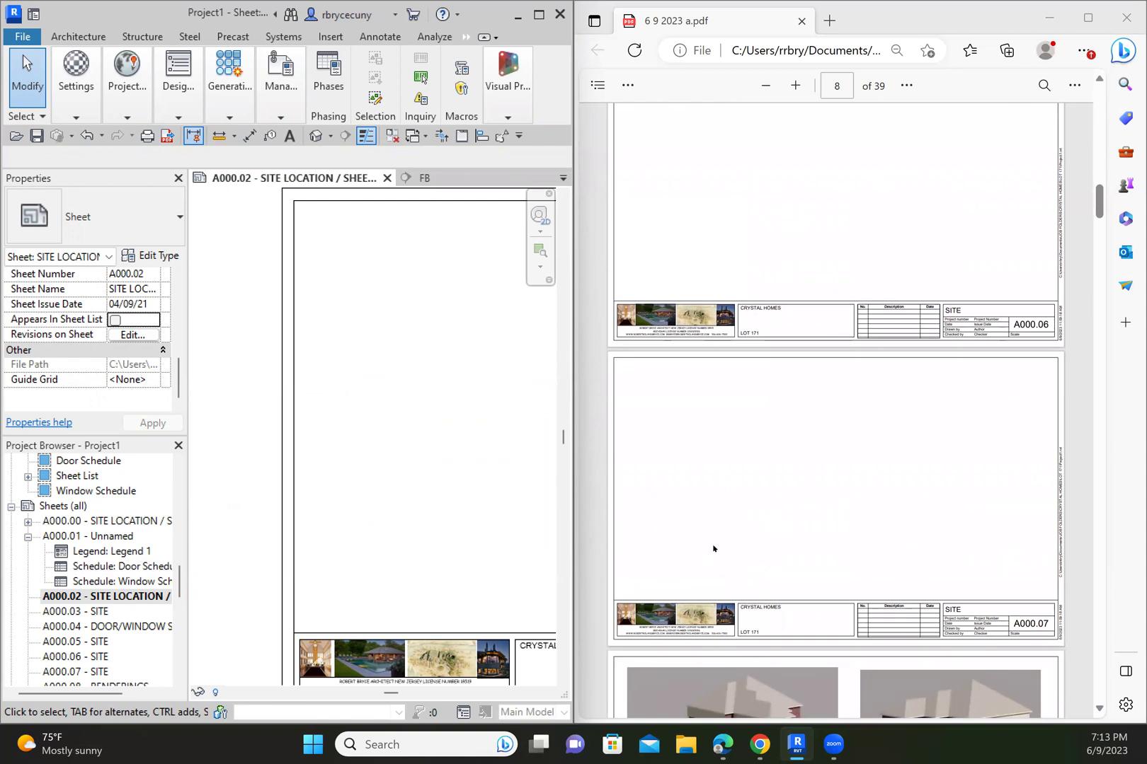
Review sheets A000.03 SITE, A000.04 DOOR/WINDOW SCHEDULE and A000.05 SITE, cancelling an accidental rename.
{"action": "double_click", "coordinate": [98, 611]}
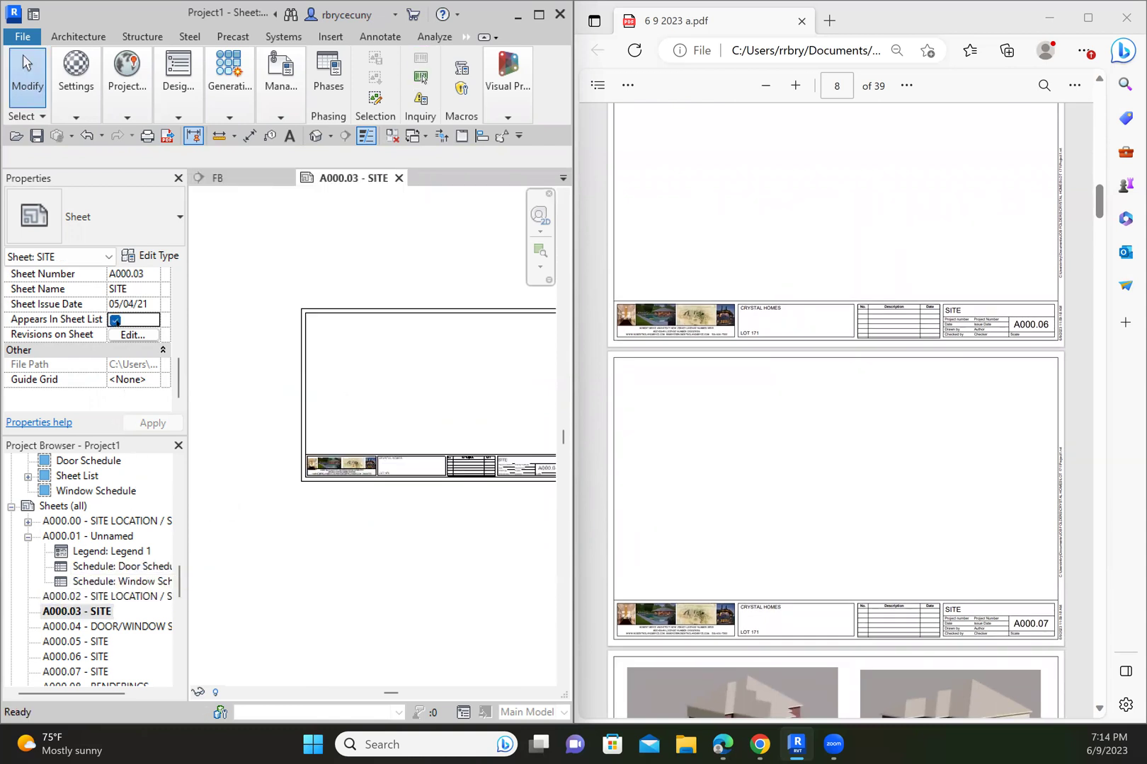
{"action": "double_click", "coordinate": [105, 626]}
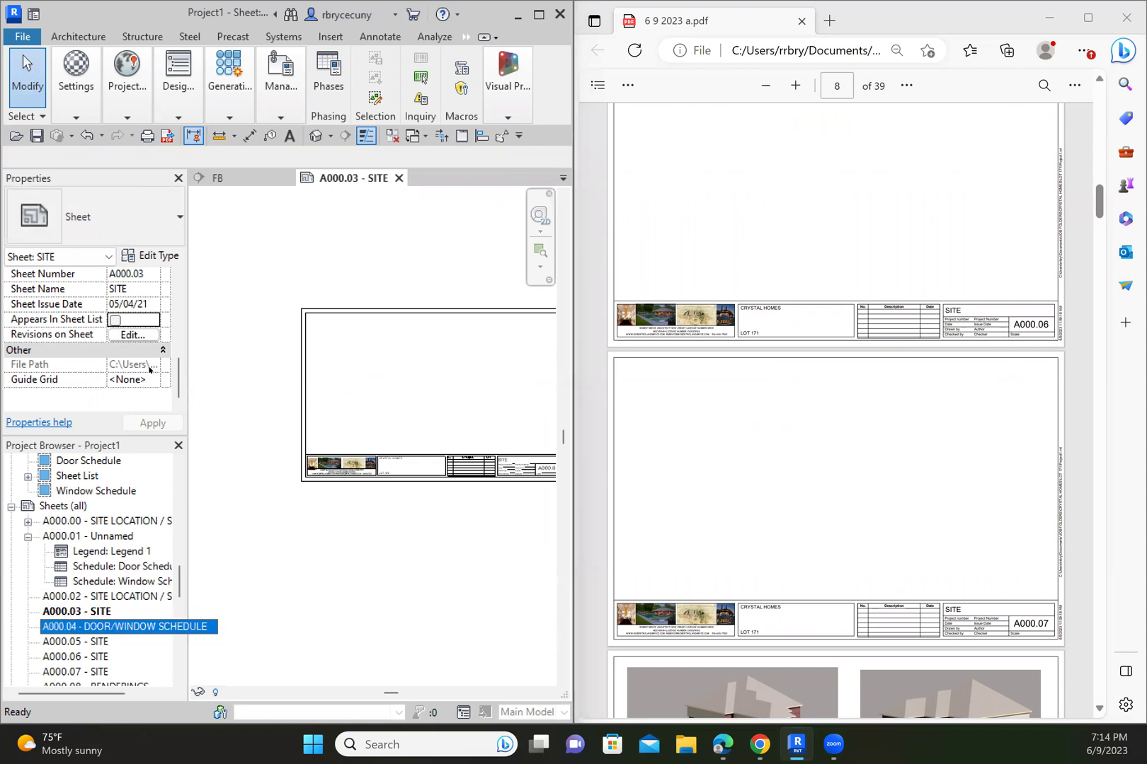
{"action": "left_click", "coordinate": [100, 642]}
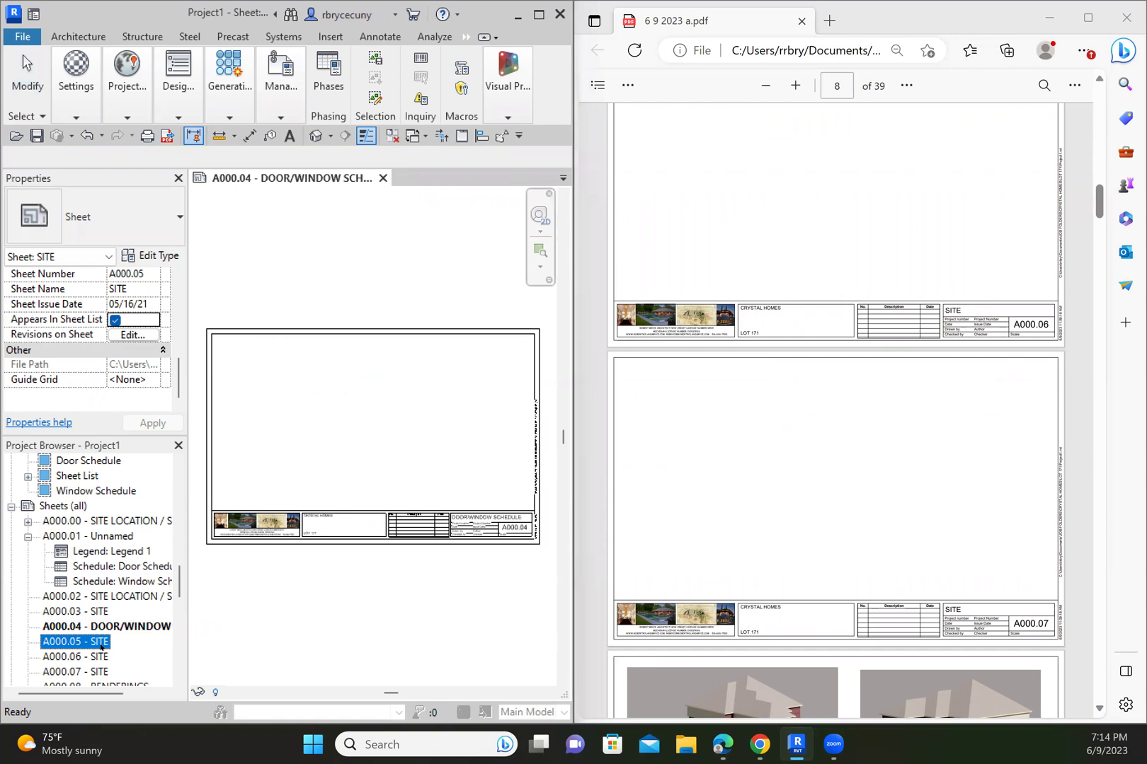
{"action": "left_click", "coordinate": [99, 642]}
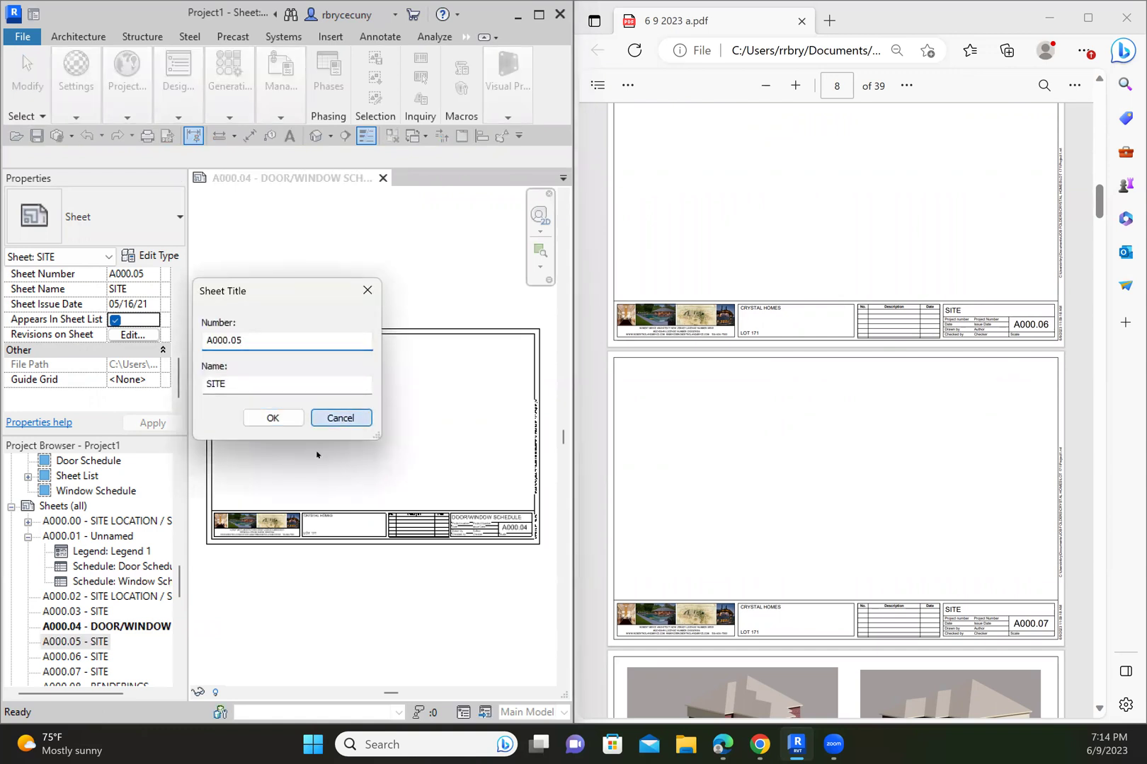
{"action": "left_click", "coordinate": [340, 419]}
{"action": "double_click", "coordinate": [88, 642]}
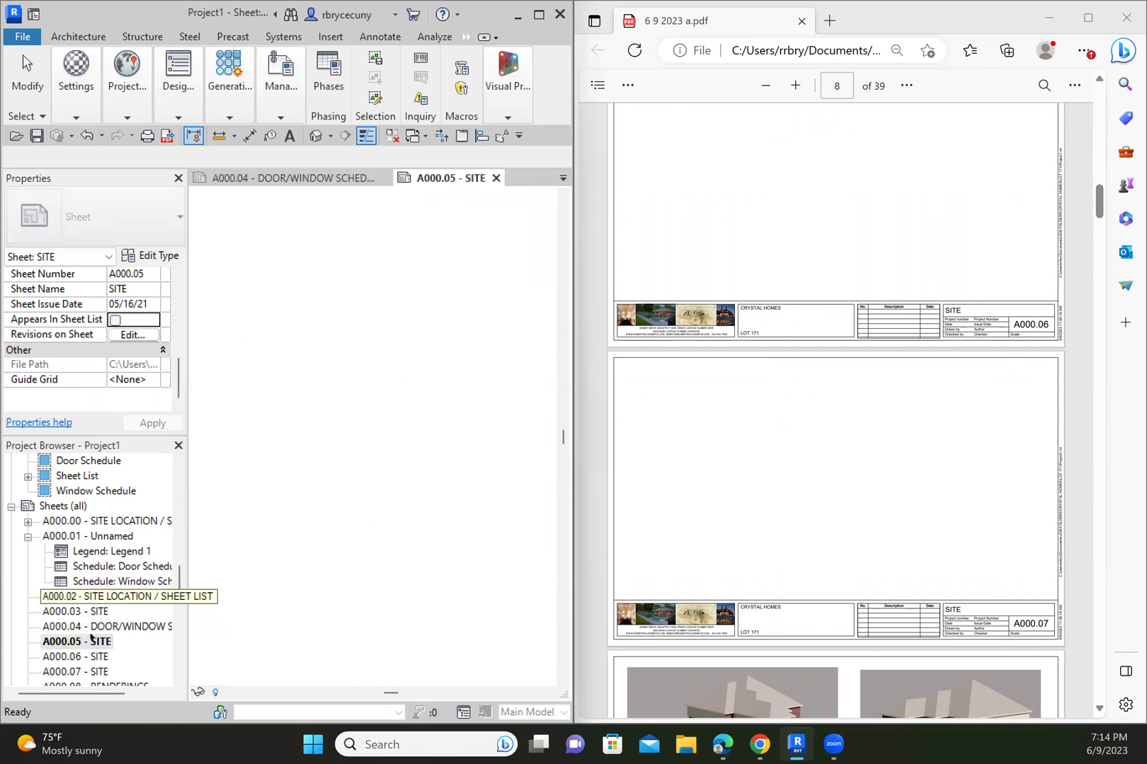
Open sheet A000.06 SITE and untick its Appears In Sheet List property.
{"action": "double_click", "coordinate": [85, 656]}
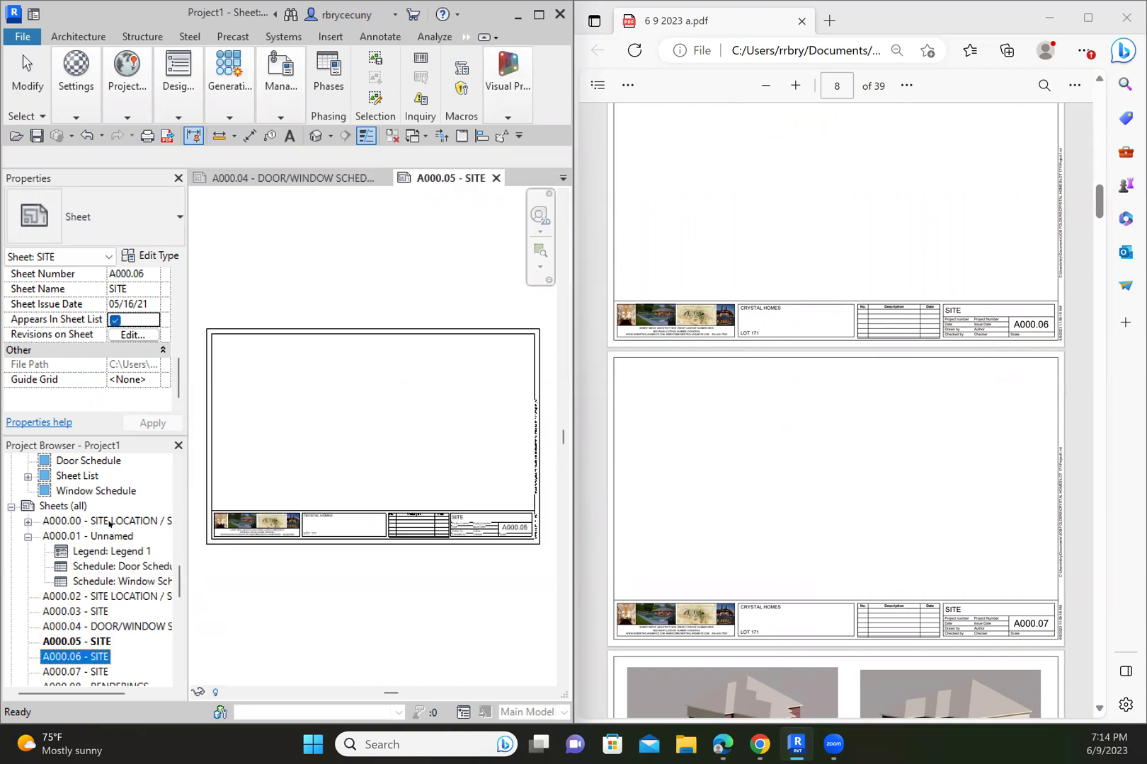
{"action": "left_click", "coordinate": [115, 320]}
{"action": "scroll", "coordinate": [806, 542], "scroll_direction": "down", "scroll_amount": 4}
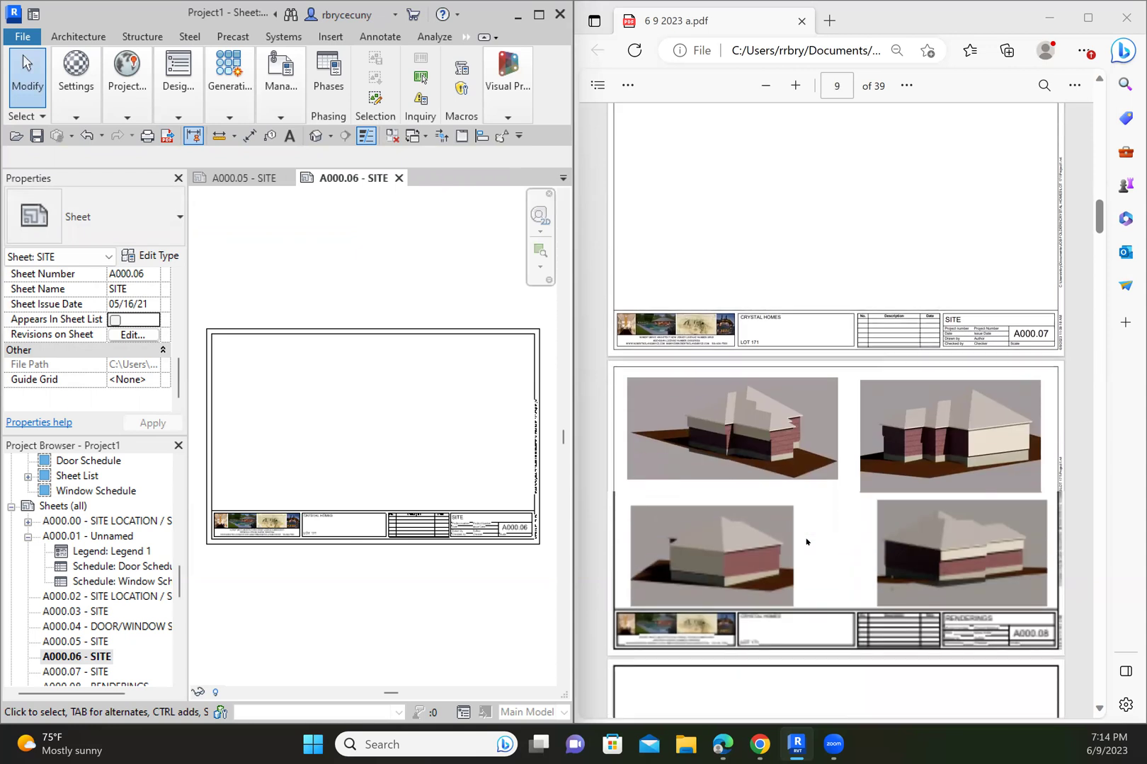
{"action": "scroll", "coordinate": [840, 541], "scroll_direction": "down", "scroll_amount": 2}
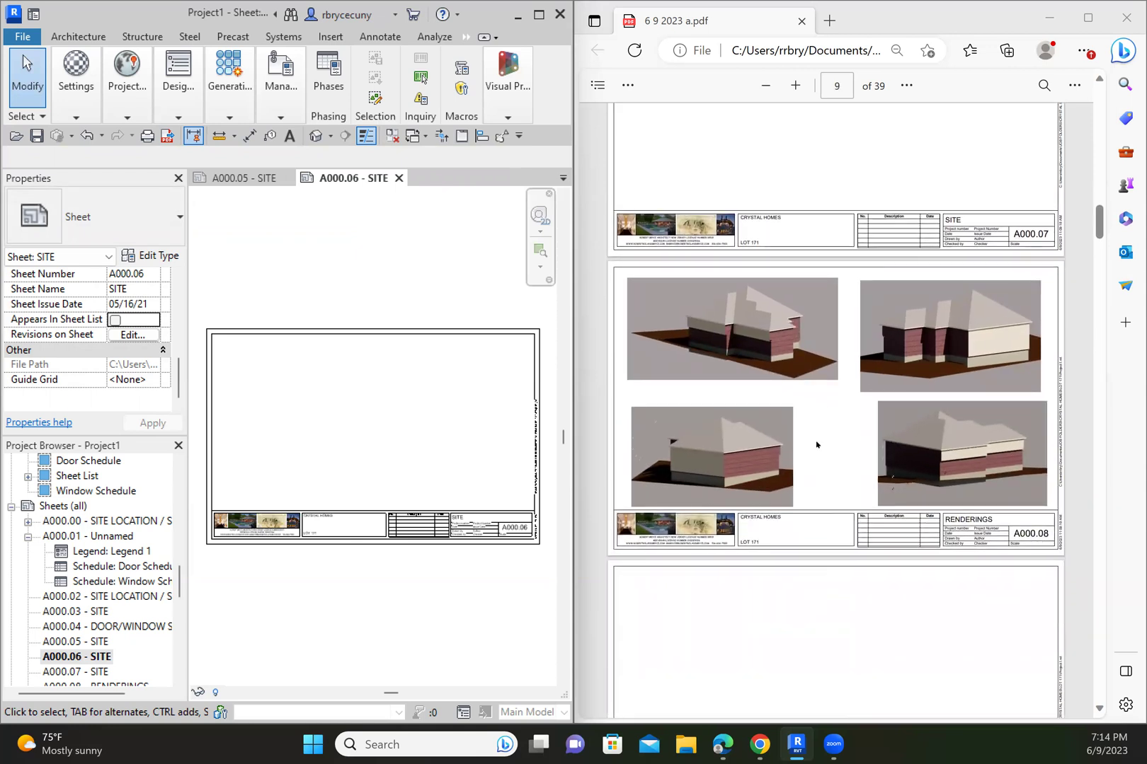
{"action": "scroll", "coordinate": [827, 479], "scroll_direction": "down", "scroll_amount": 5}
{"action": "scroll", "coordinate": [826, 481], "scroll_direction": "up", "scroll_amount": 4}
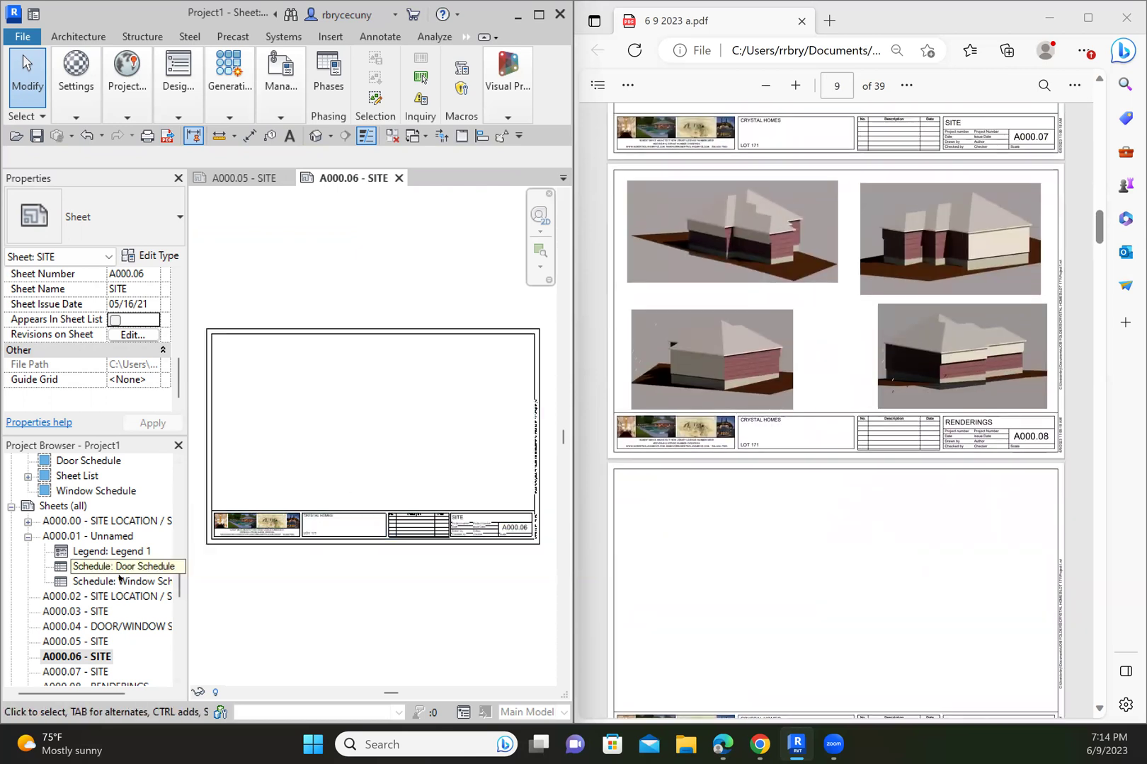
{"action": "scroll", "coordinate": [118, 578], "scroll_direction": "down", "scroll_amount": 1}
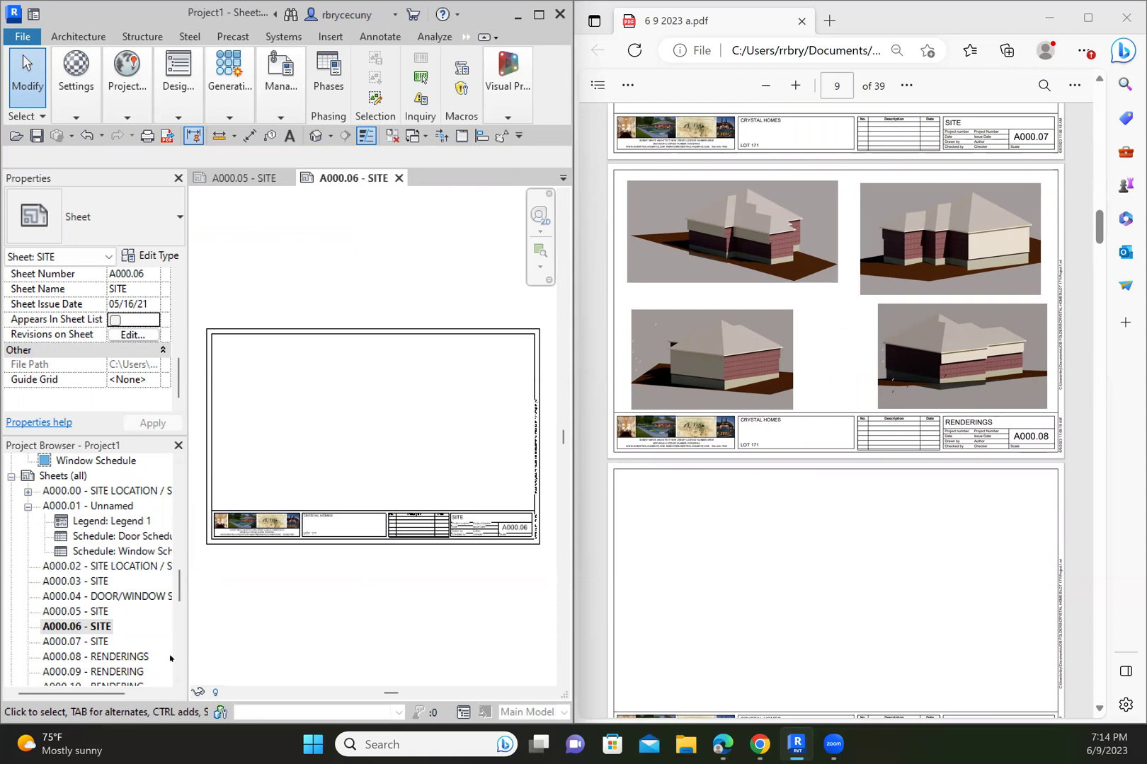
{"action": "scroll", "coordinate": [106, 644], "scroll_direction": "down", "scroll_amount": 3}
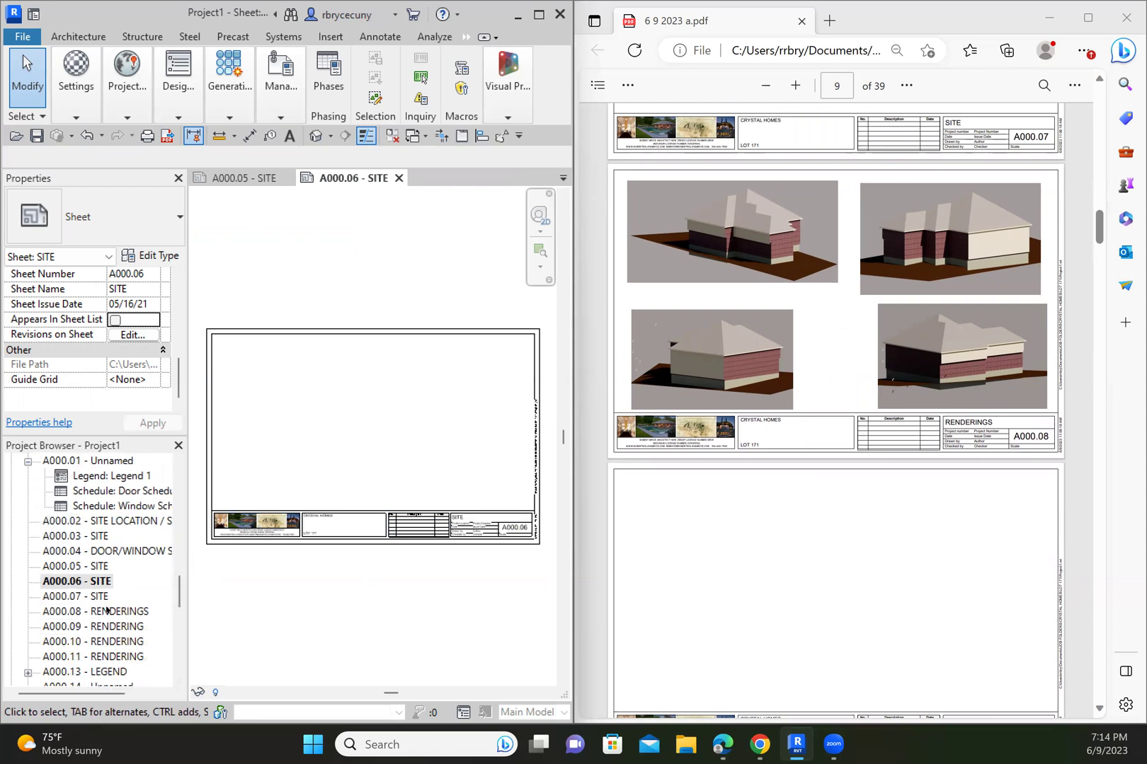
Open sheet A000.08 RENDERINGS and delete its rendering images.
{"action": "double_click", "coordinate": [106, 610]}
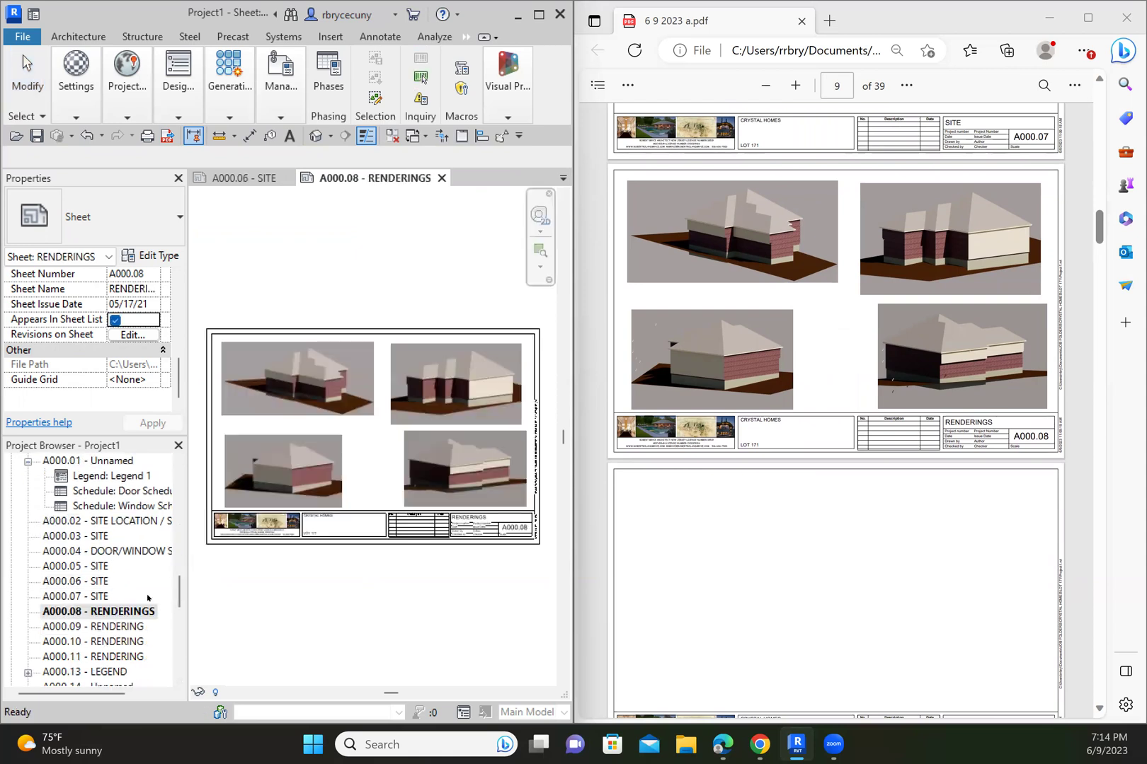
{"action": "left_click", "coordinate": [311, 393]}
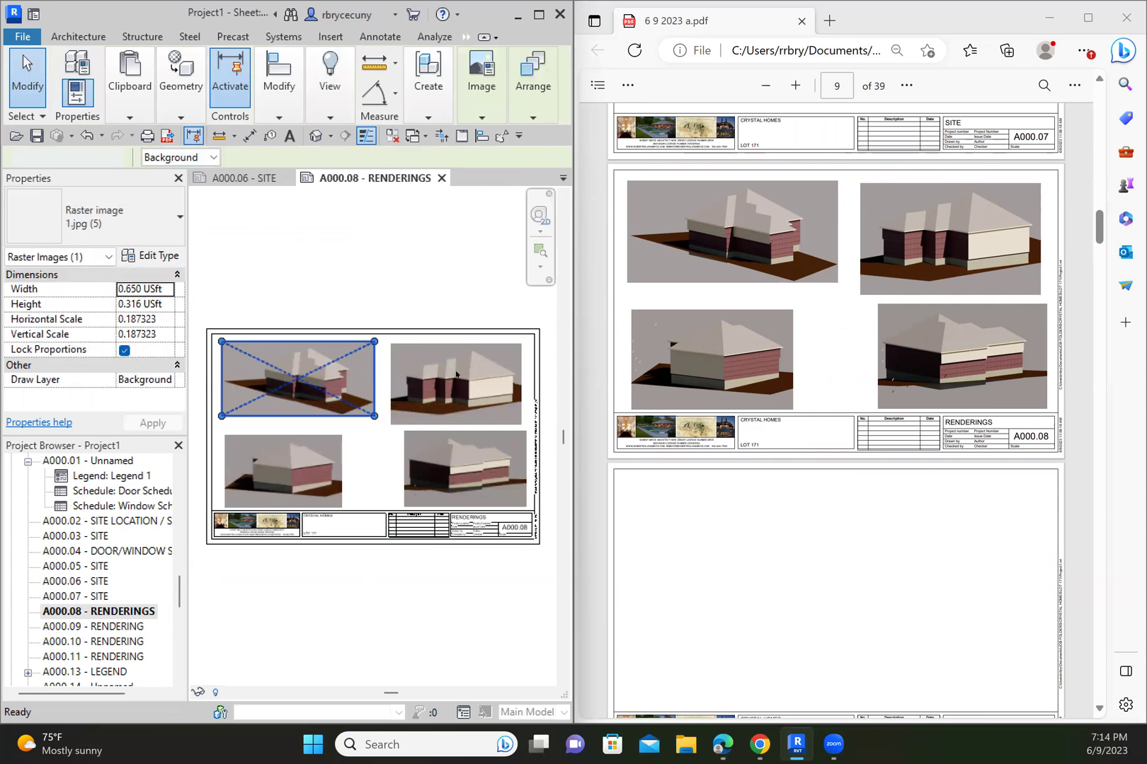
{"action": "key", "text": "Delete"}
{"action": "key", "text": "Delete"}
{"action": "left_click", "coordinate": [454, 459]}
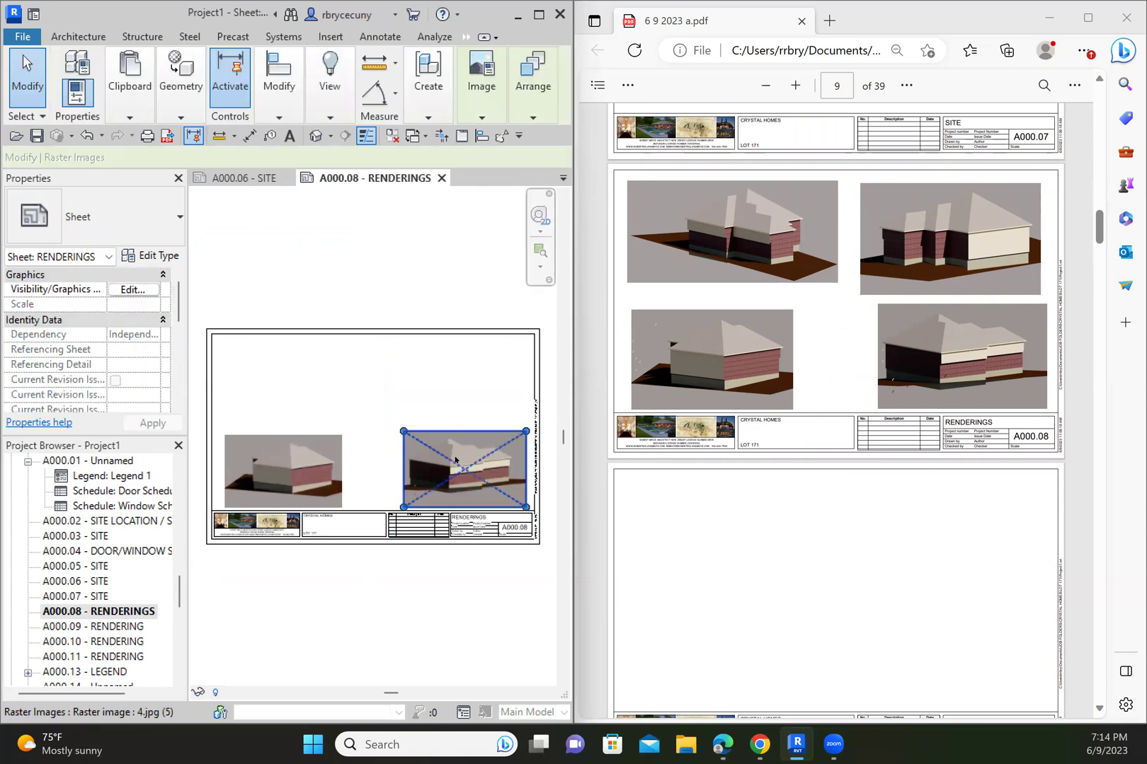
{"action": "key", "text": "Delete"}
{"action": "left_click", "coordinate": [302, 459]}
{"action": "key", "text": "Delete"}
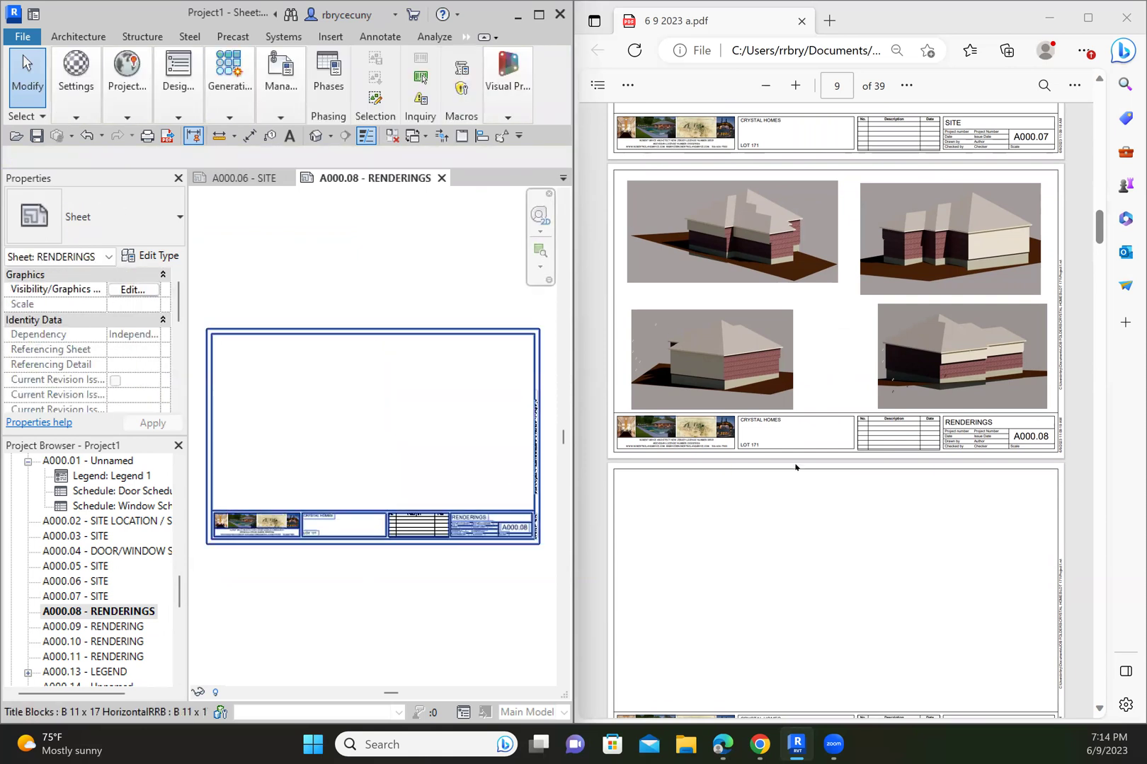
Exclude sheets A000.08 RENDERINGS and A000.09 RENDERING from the sheet list.
{"action": "scroll", "coordinate": [801, 467], "scroll_direction": "down", "scroll_amount": 4}
{"action": "scroll", "coordinate": [801, 468], "scroll_direction": "up", "scroll_amount": 2}
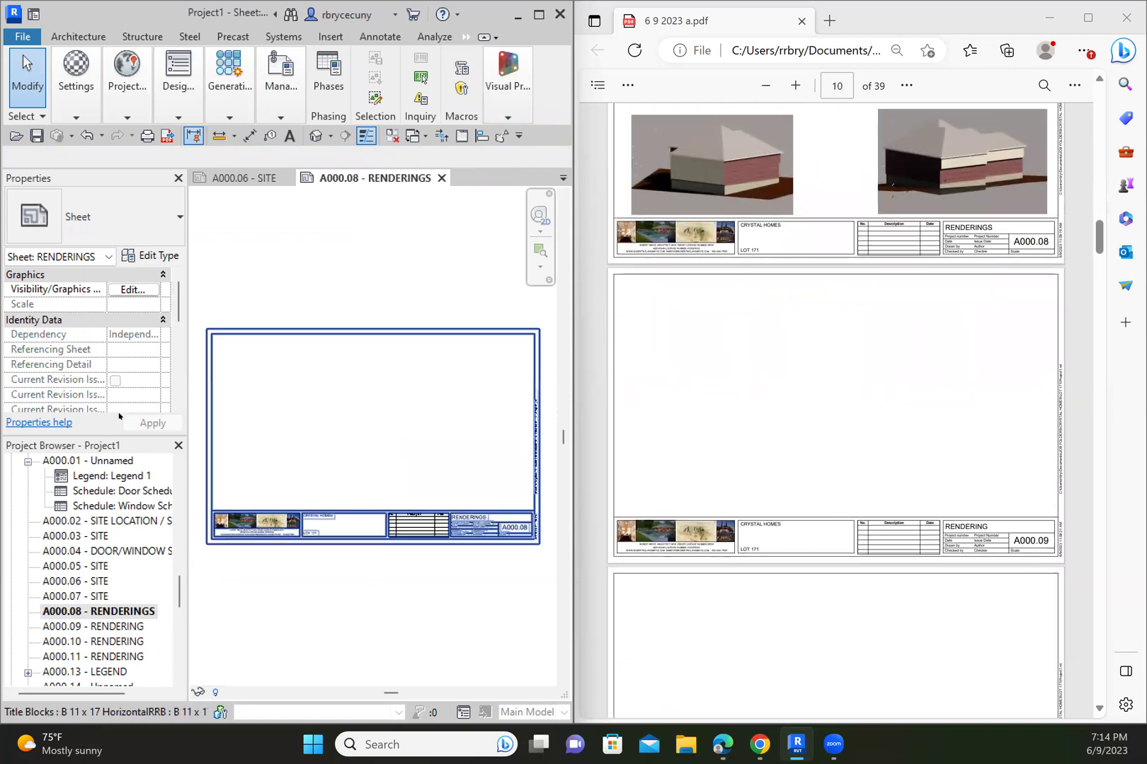
{"action": "scroll", "coordinate": [125, 337], "scroll_direction": "down", "scroll_amount": 5}
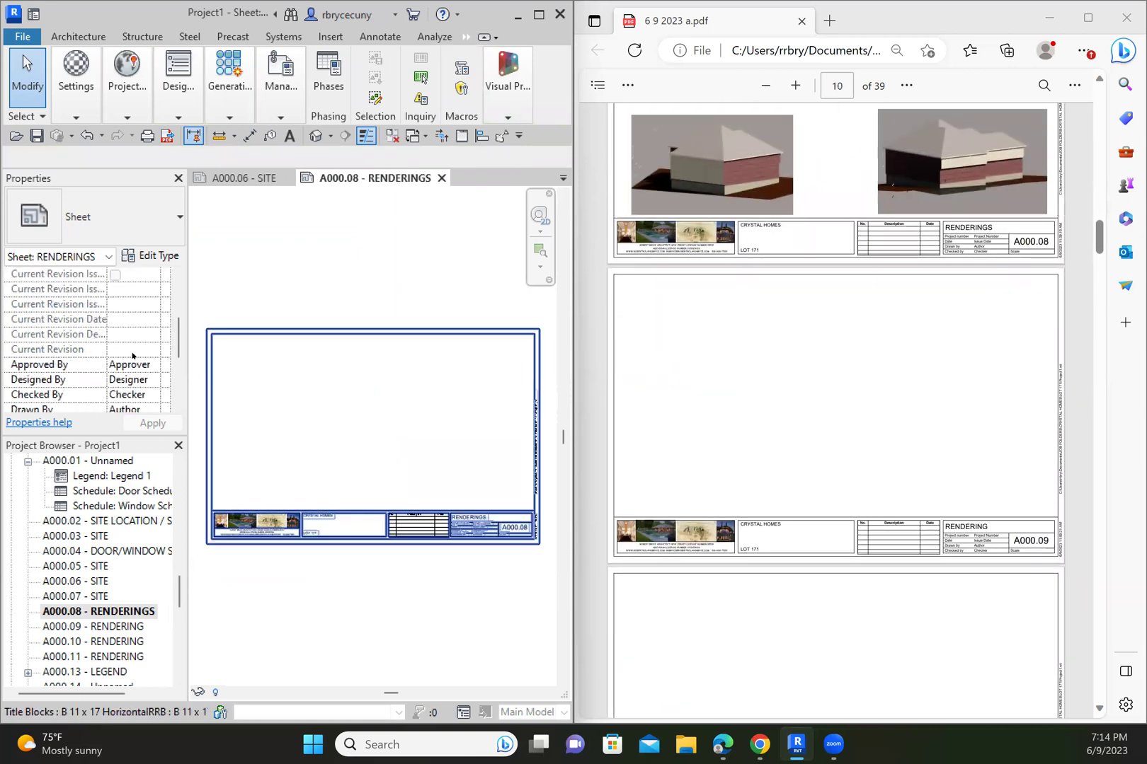
{"action": "left_click", "coordinate": [115, 320]}
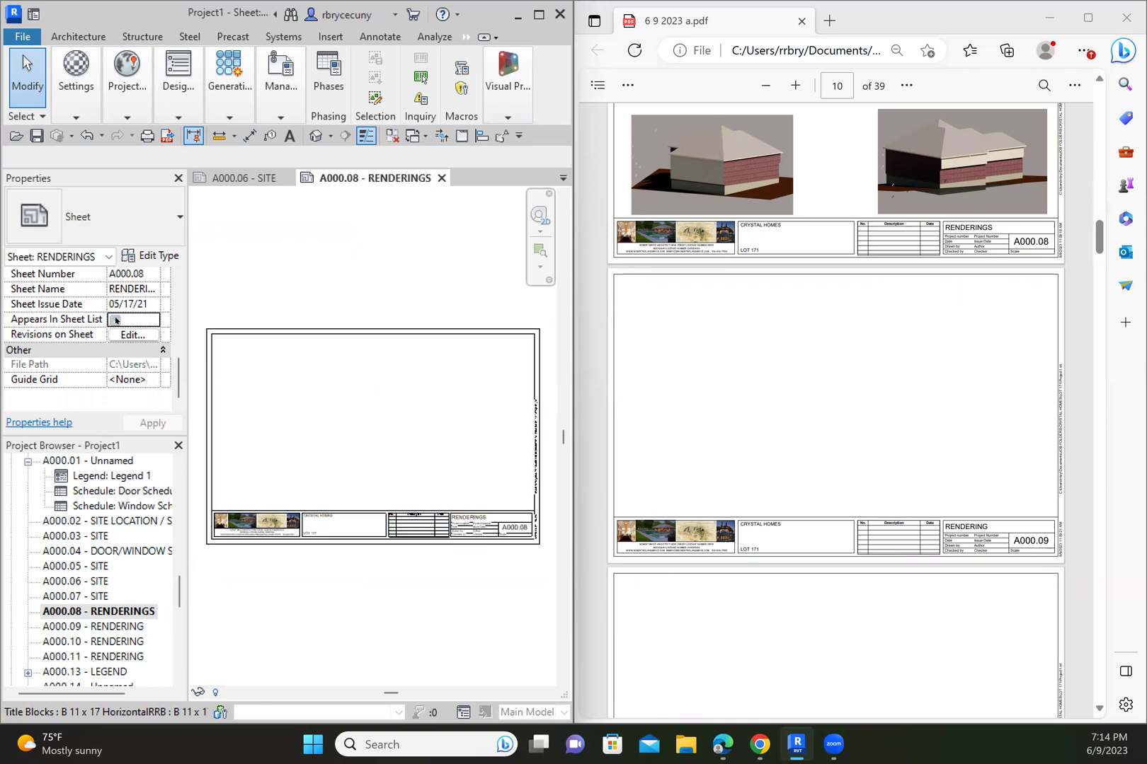
{"action": "scroll", "coordinate": [883, 588], "scroll_direction": "down", "scroll_amount": 3}
{"action": "scroll", "coordinate": [882, 588], "scroll_direction": "down", "scroll_amount": 8}
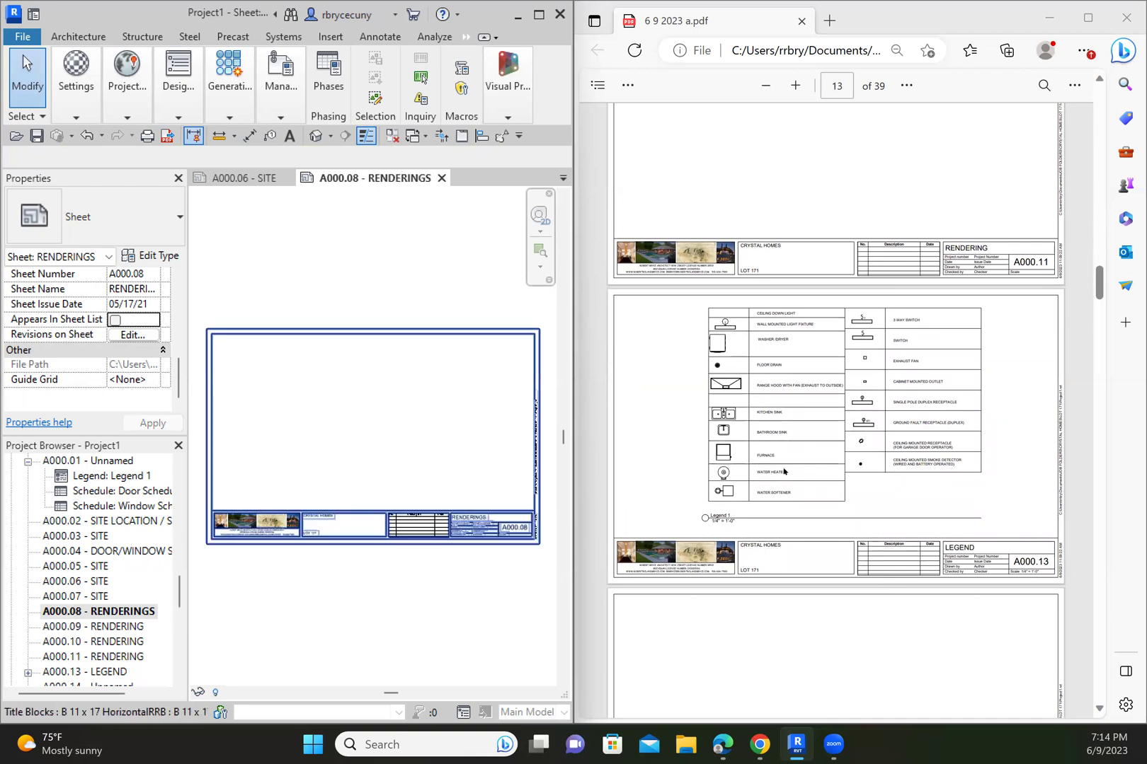
{"action": "scroll", "coordinate": [85, 538], "scroll_direction": "down", "scroll_amount": 1}
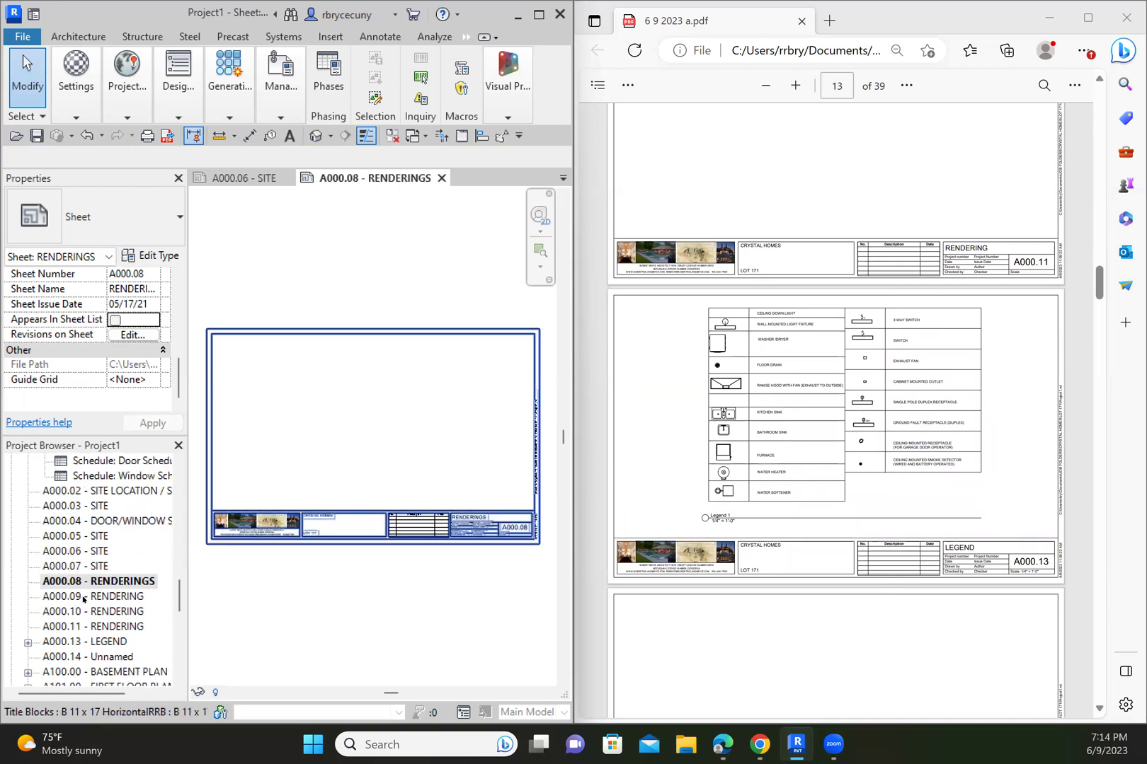
{"action": "left_click", "coordinate": [88, 597]}
{"action": "double_click", "coordinate": [88, 597]}
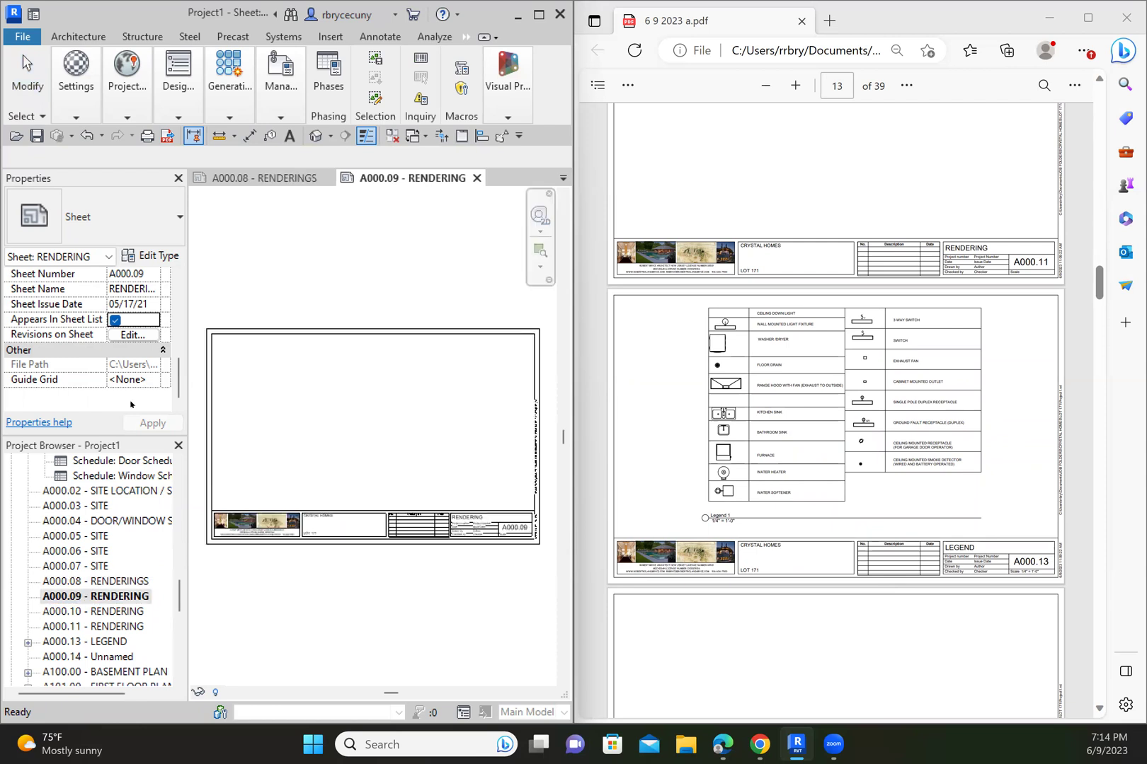
{"action": "left_click", "coordinate": [115, 320]}
Exclude sheets A000.10 and A000.11 RENDERING from the sheet list as well.
{"action": "key", "text": "Down"}
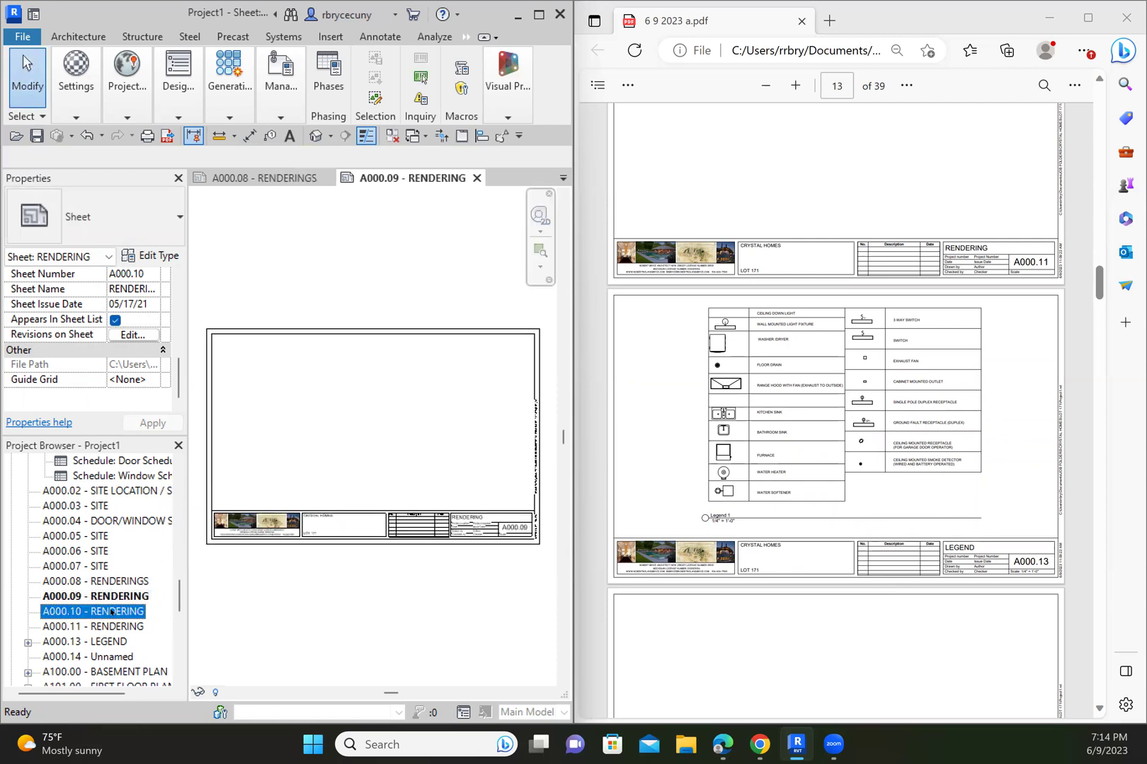
{"action": "left_click", "coordinate": [115, 320]}
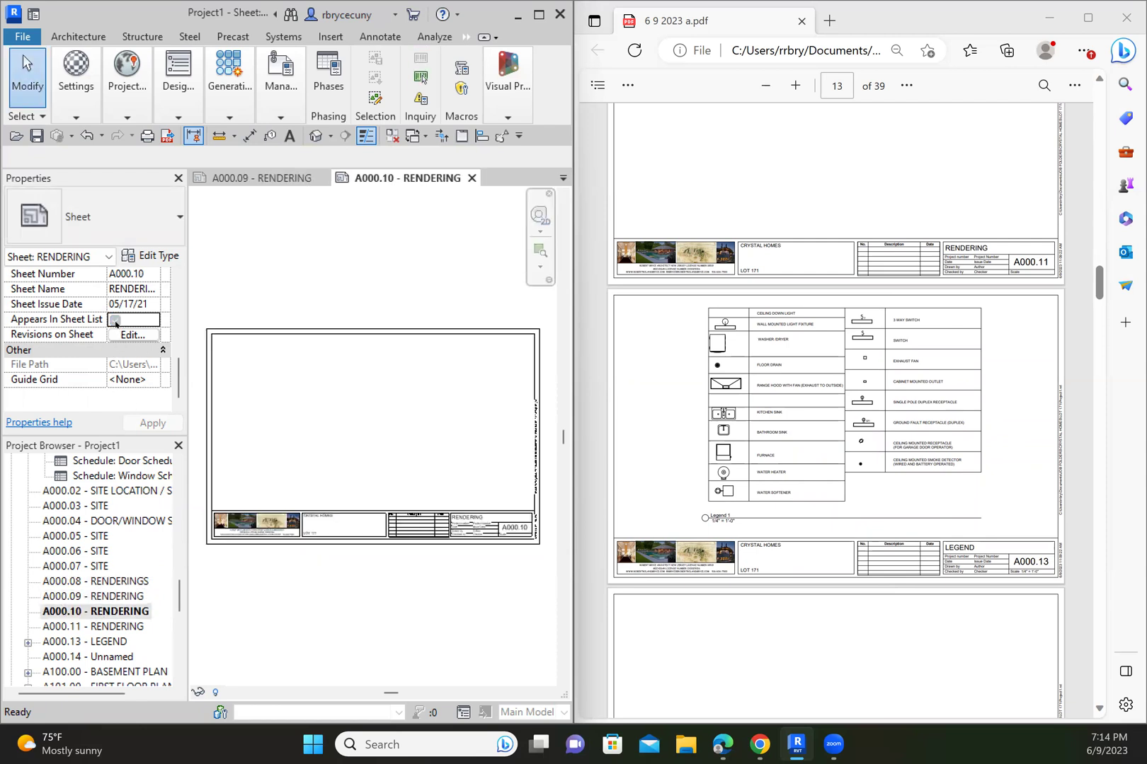
{"action": "double_click", "coordinate": [116, 628]}
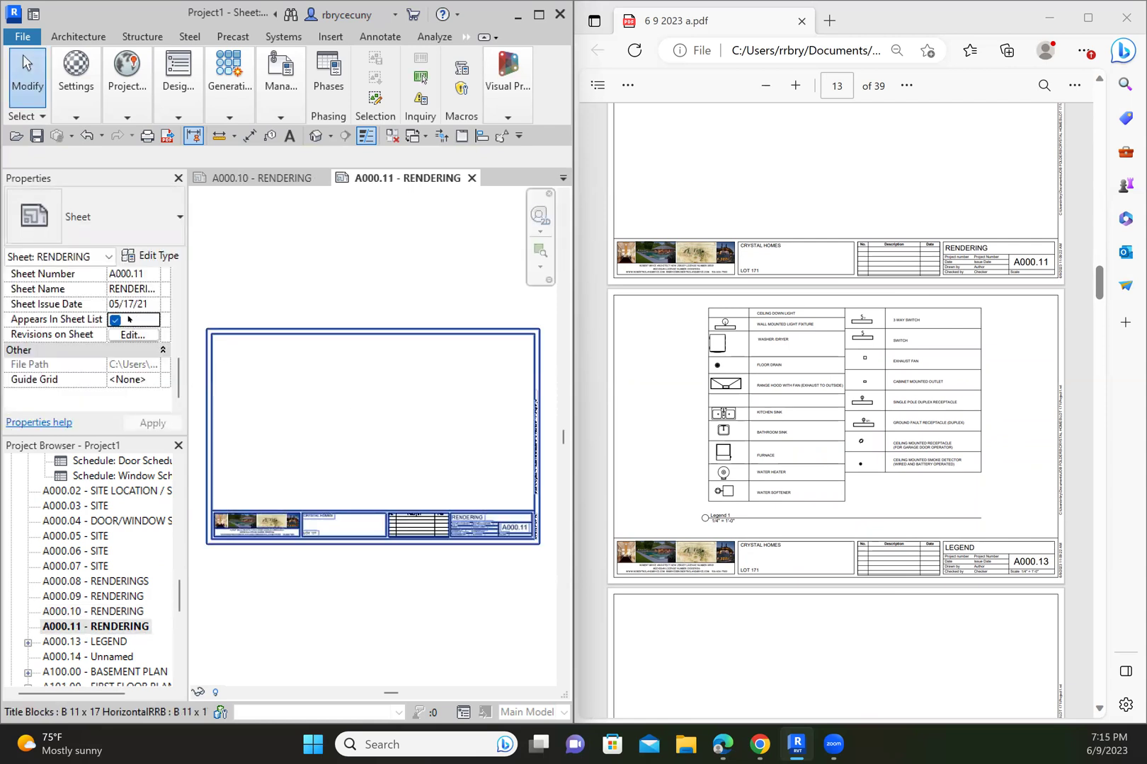
{"action": "left_click", "coordinate": [114, 320]}
{"action": "scroll", "coordinate": [842, 565], "scroll_direction": "down", "scroll_amount": 8}
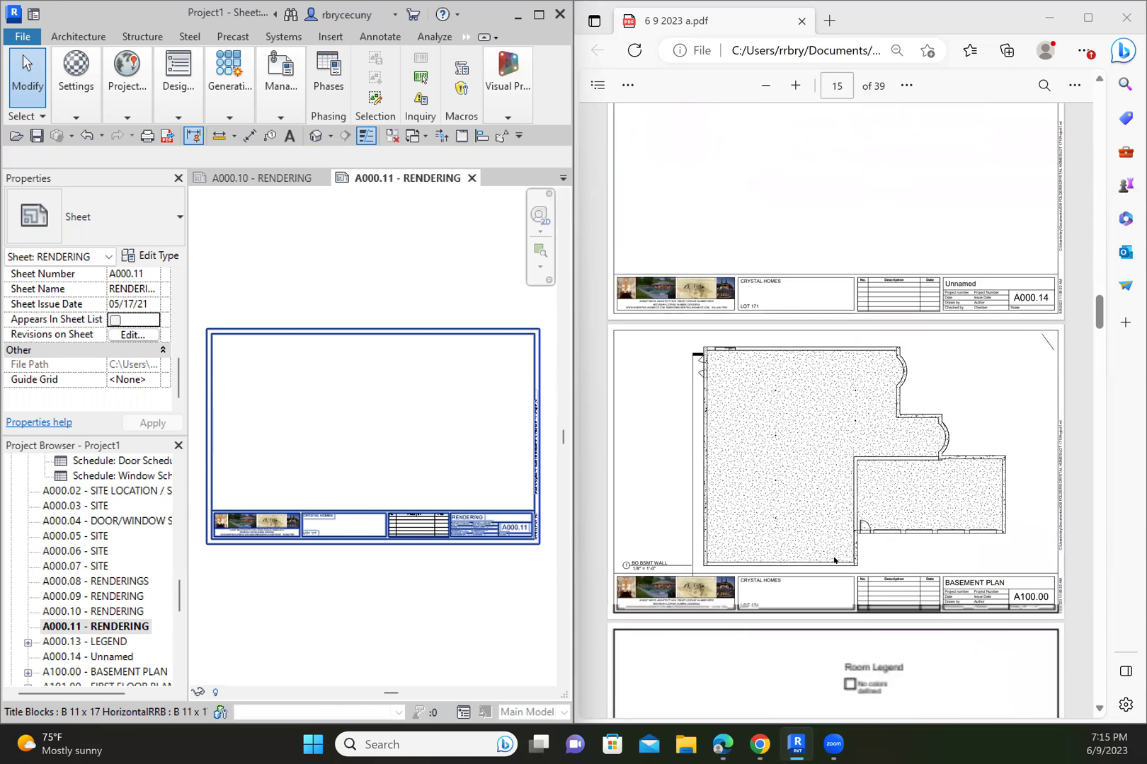
{"action": "scroll", "coordinate": [834, 560], "scroll_direction": "up", "scroll_amount": 4}
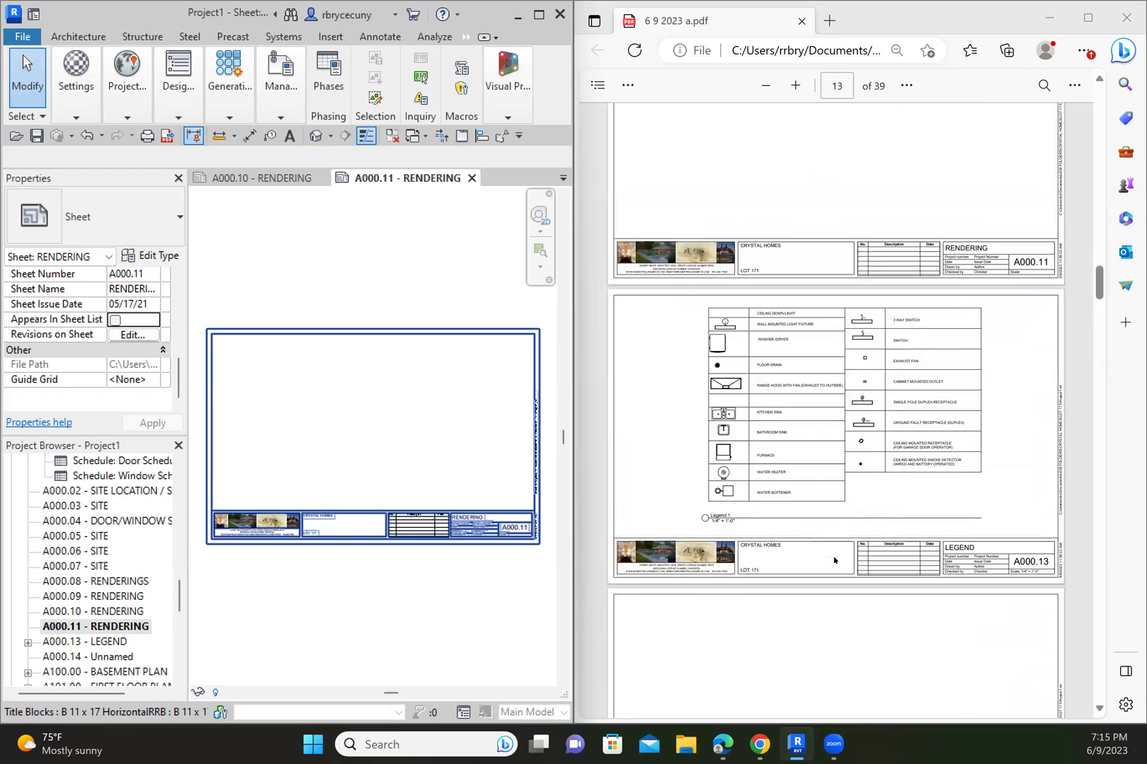
{"action": "scroll", "coordinate": [834, 560], "scroll_direction": "down", "scroll_amount": 1}
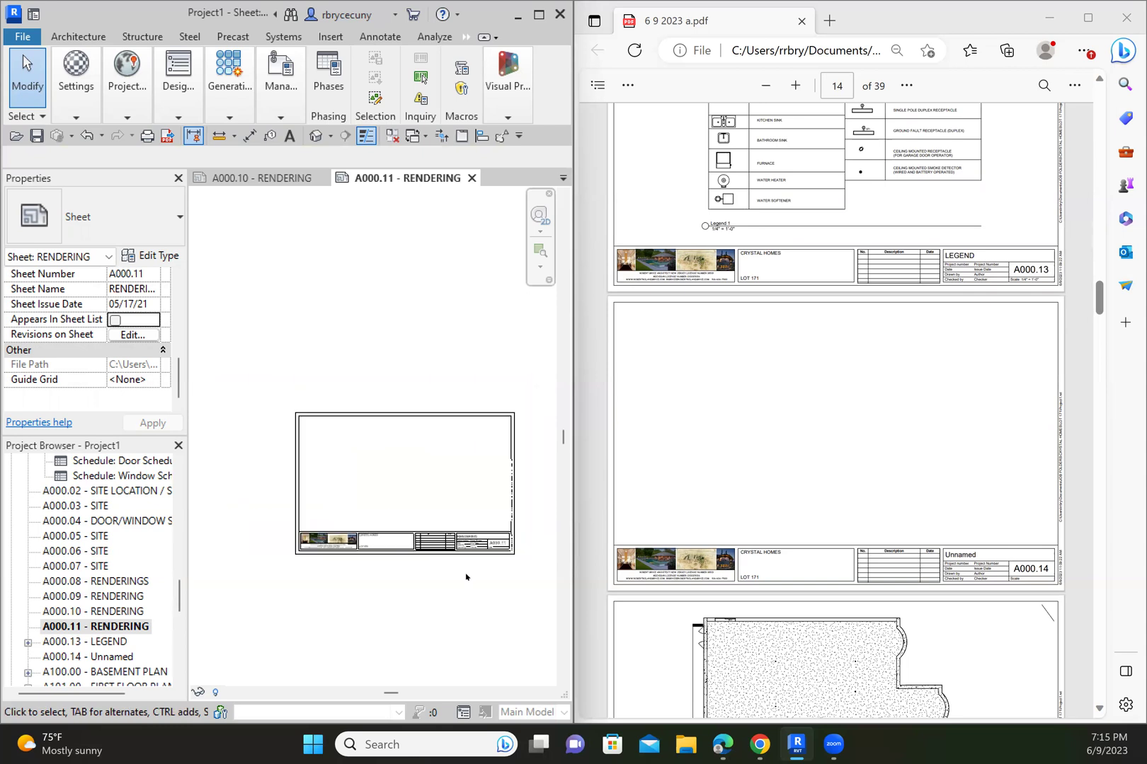
{"action": "scroll", "coordinate": [465, 575], "scroll_direction": "up", "scroll_amount": 2}
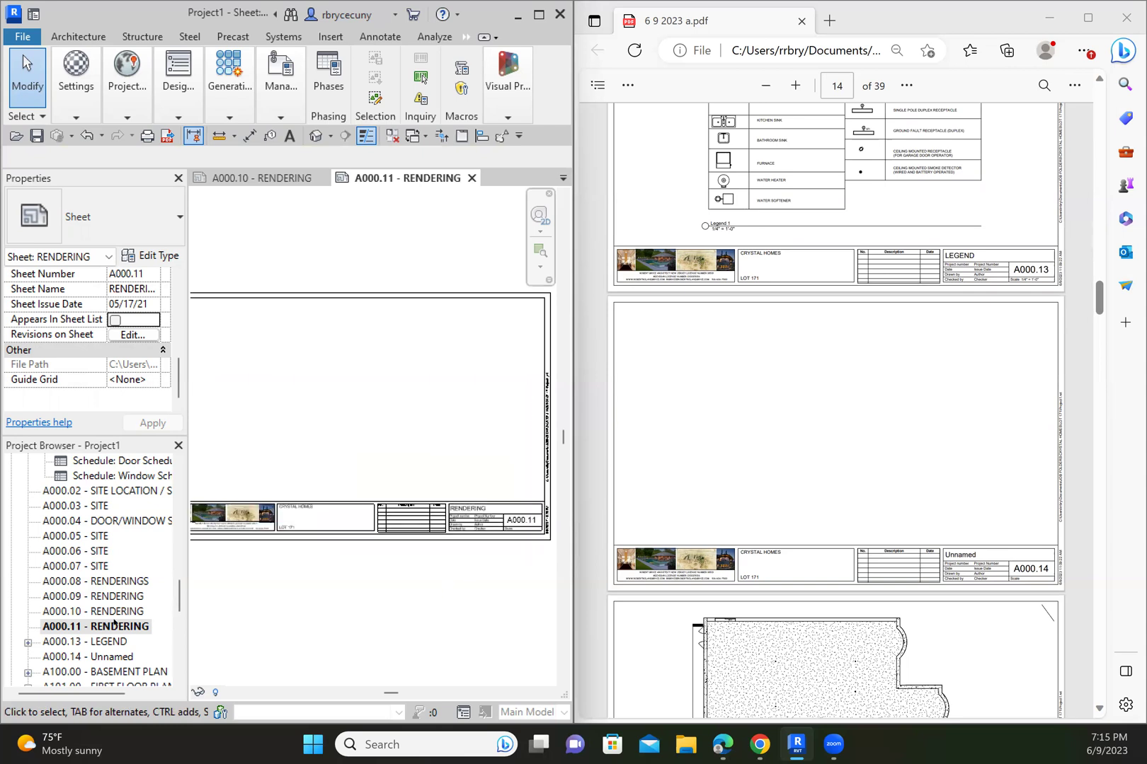
Open sheet A000.14 Unnamed and exclude it from the sheet list.
{"action": "double_click", "coordinate": [100, 656]}
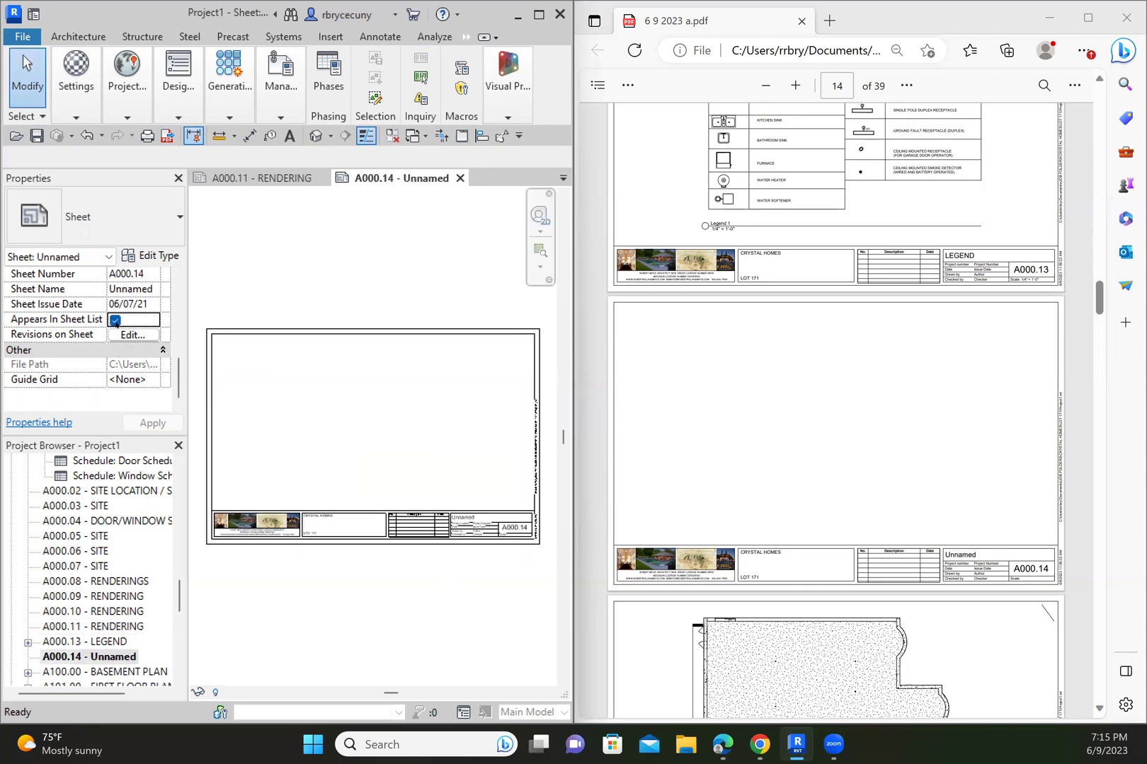
{"action": "left_click", "coordinate": [115, 320]}
{"action": "scroll", "coordinate": [736, 567], "scroll_direction": "down", "scroll_amount": 5}
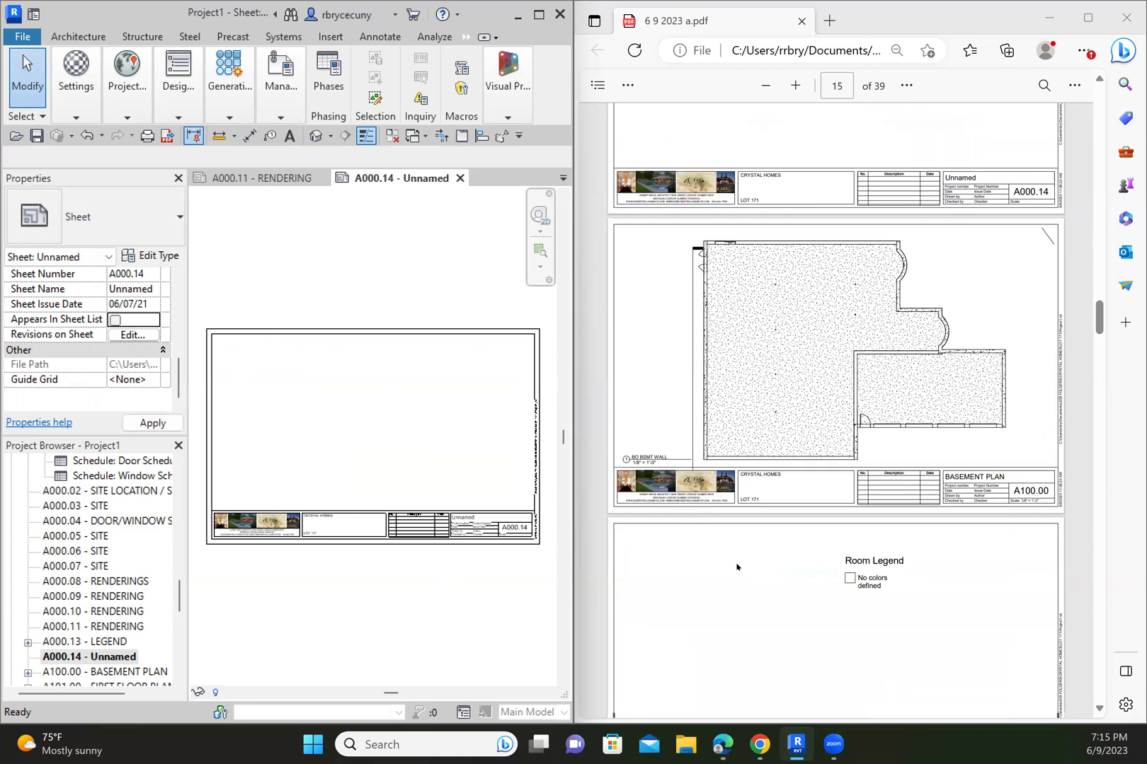
{"action": "scroll", "coordinate": [175, 607], "scroll_direction": "down", "scroll_amount": 2}
{"action": "scroll", "coordinate": [794, 582], "scroll_direction": "down", "scroll_amount": 5}
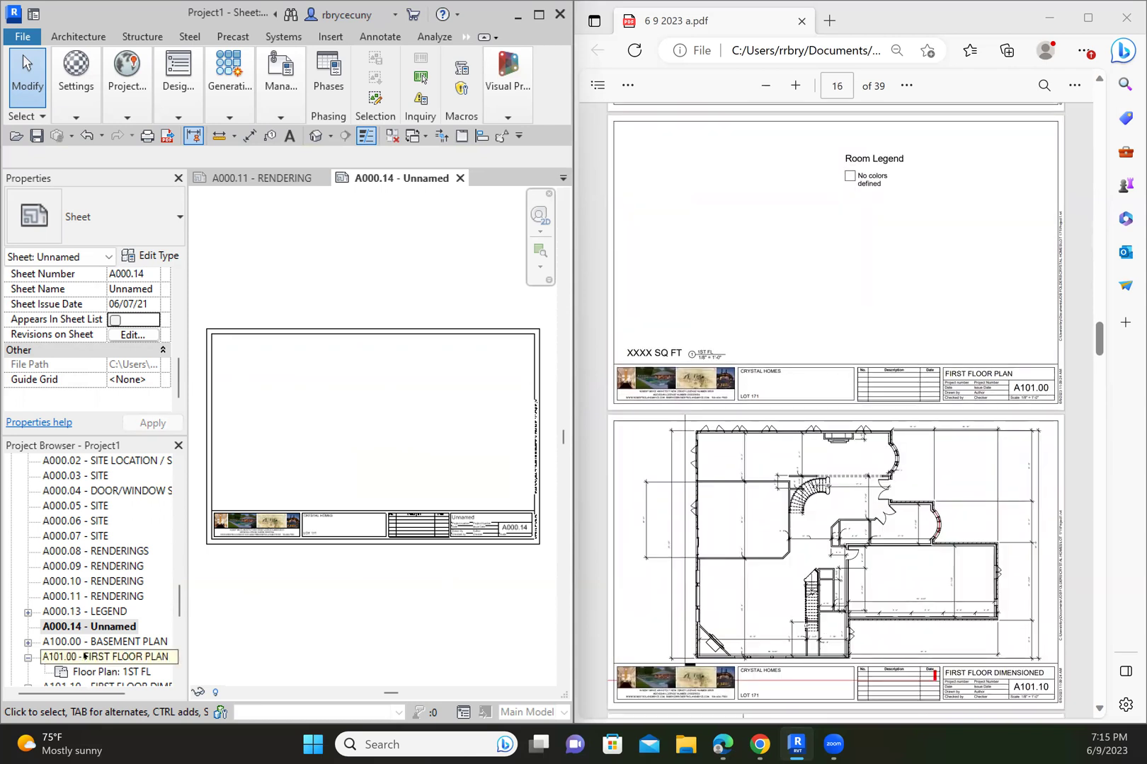
Open sheet A101.00 FIRST FLOOR PLAN and exclude it from the sheet list.
{"action": "left_click", "coordinate": [86, 657]}
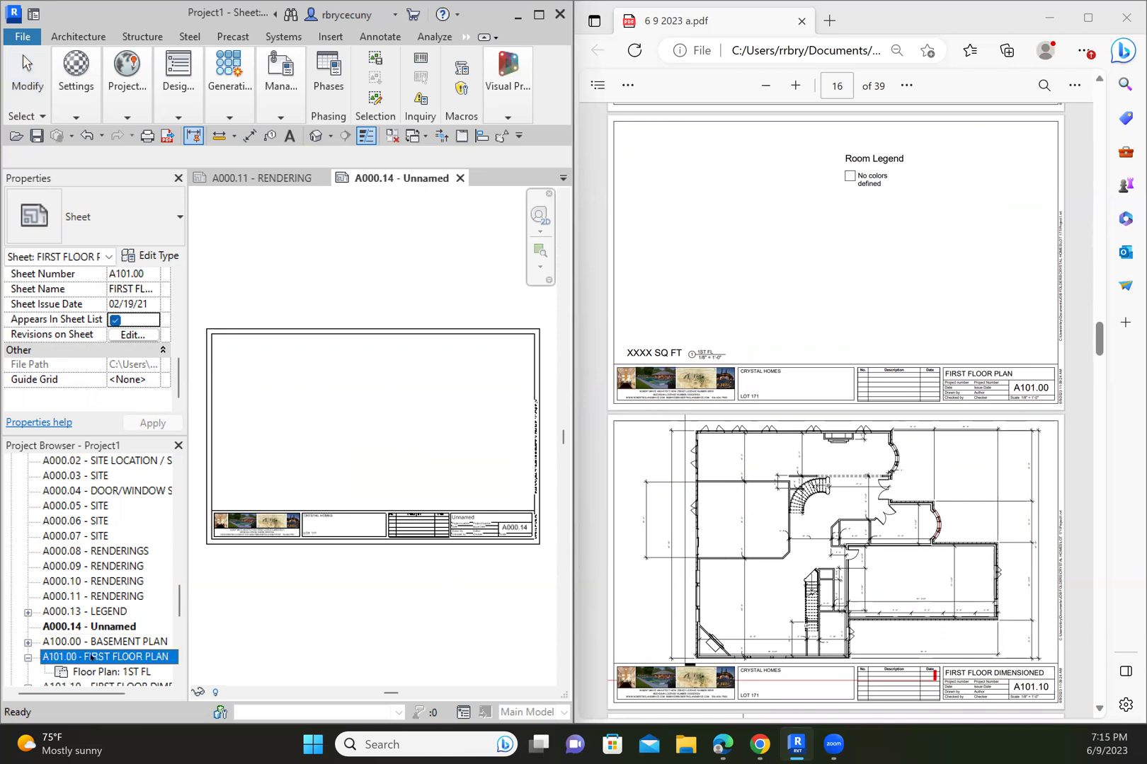
{"action": "double_click", "coordinate": [90, 657]}
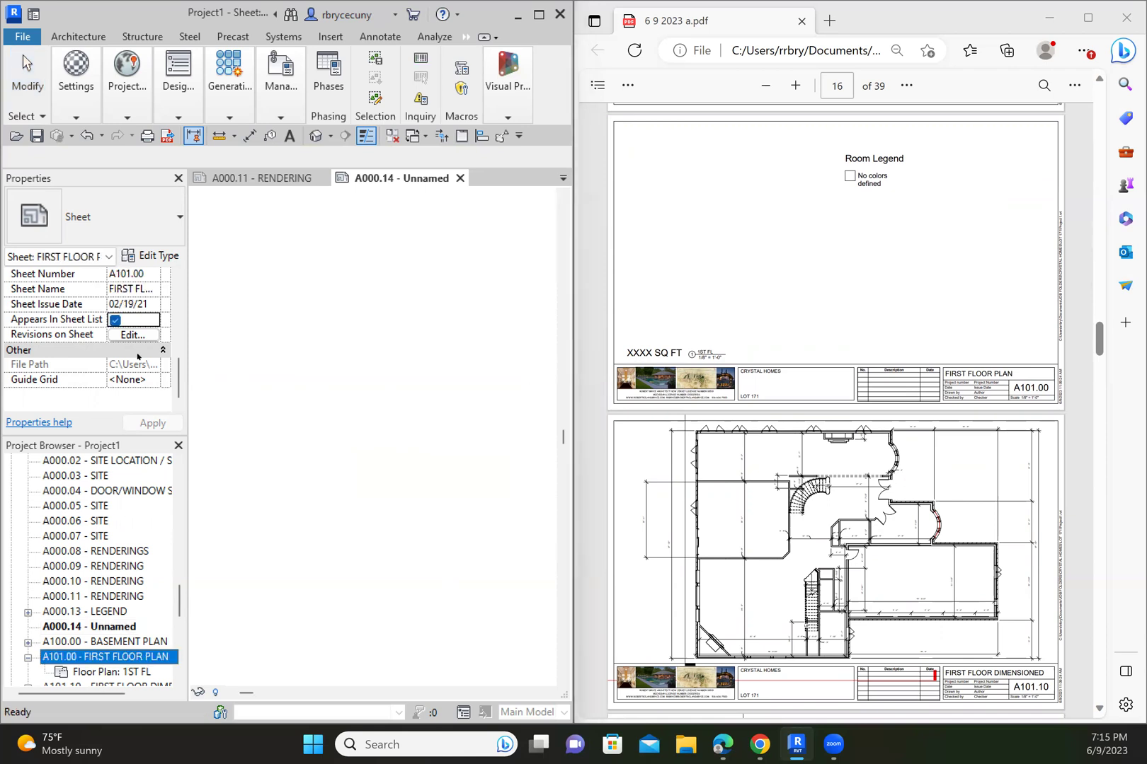
{"action": "left_click", "coordinate": [114, 320]}
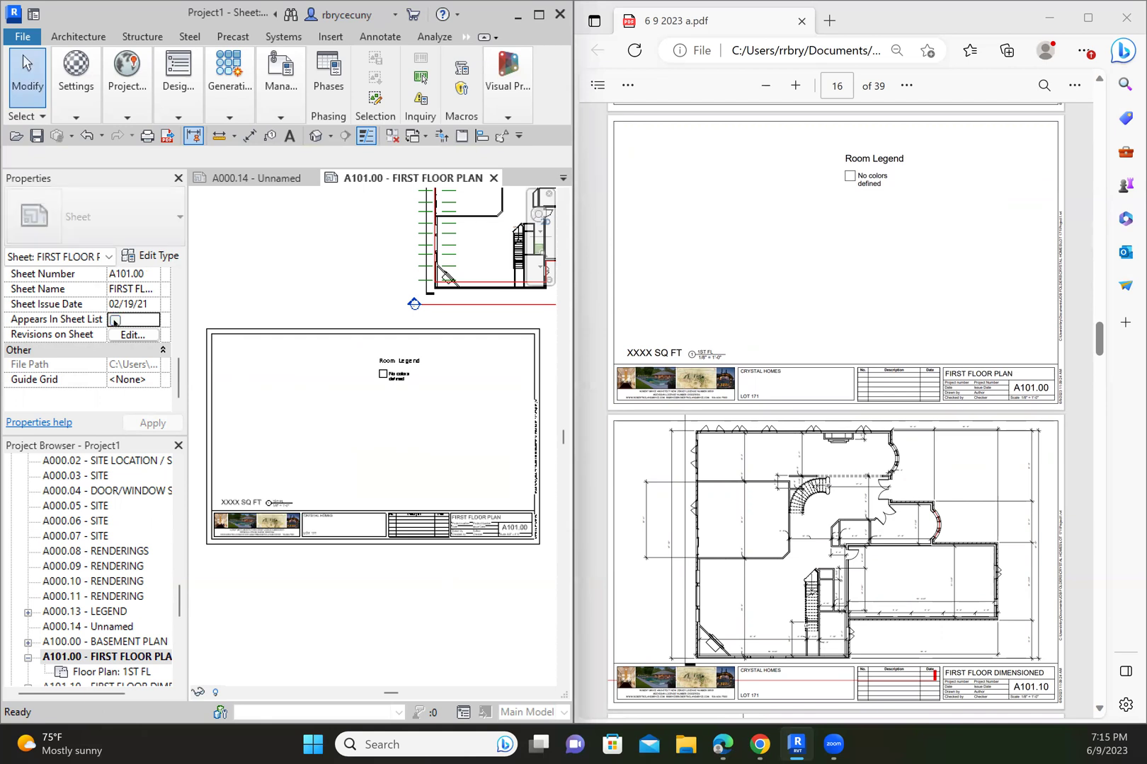
{"action": "scroll", "coordinate": [799, 559], "scroll_direction": "down", "scroll_amount": 5}
{"action": "scroll", "coordinate": [798, 559], "scroll_direction": "down", "scroll_amount": 1}
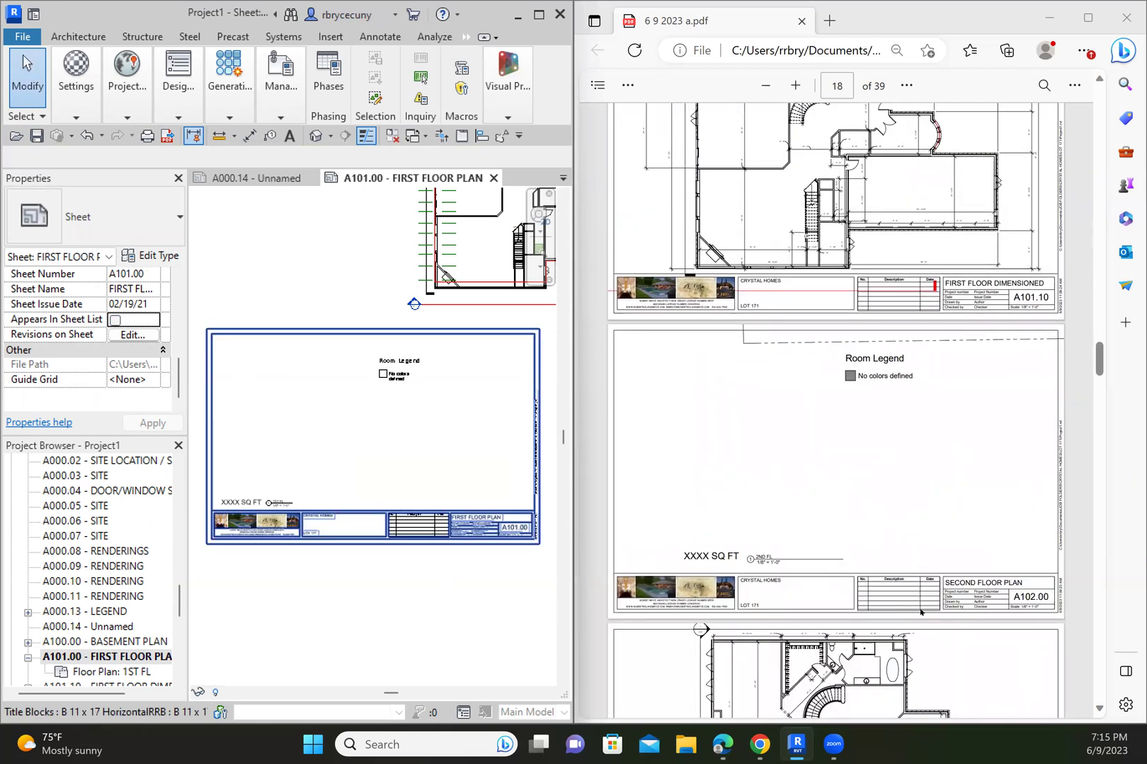
{"action": "key", "text": "Tab"}
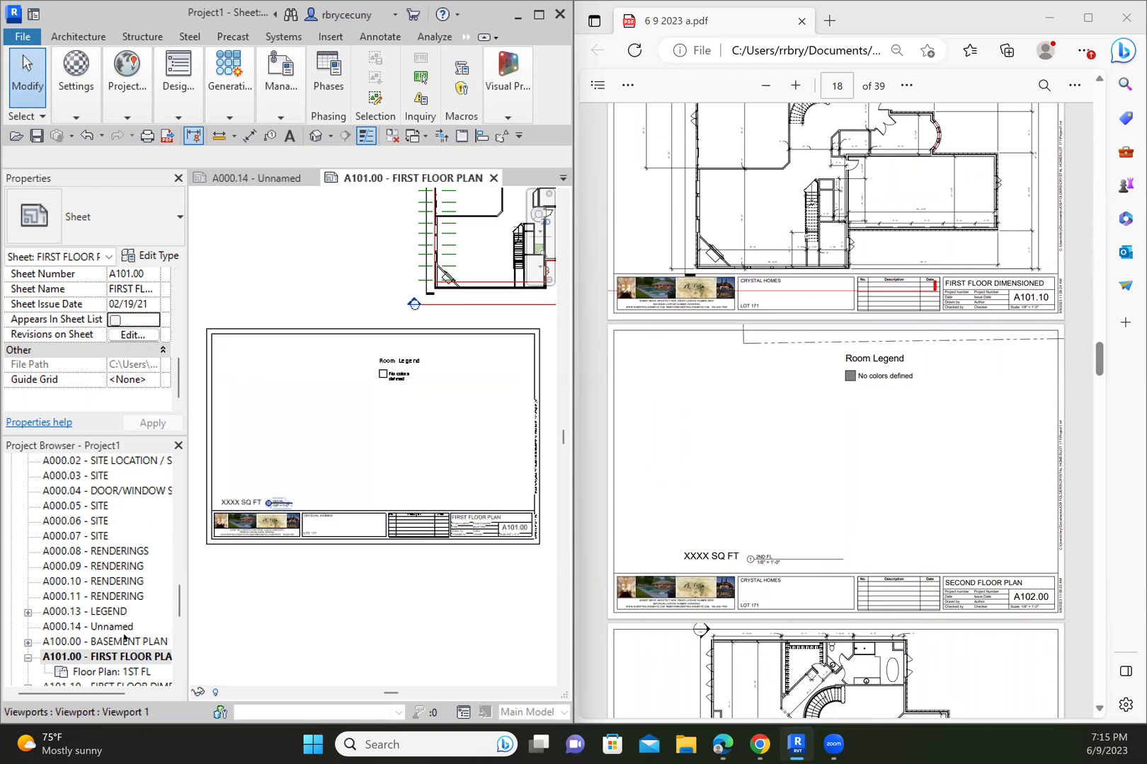
{"action": "scroll", "coordinate": [160, 641], "scroll_direction": "down", "scroll_amount": 2}
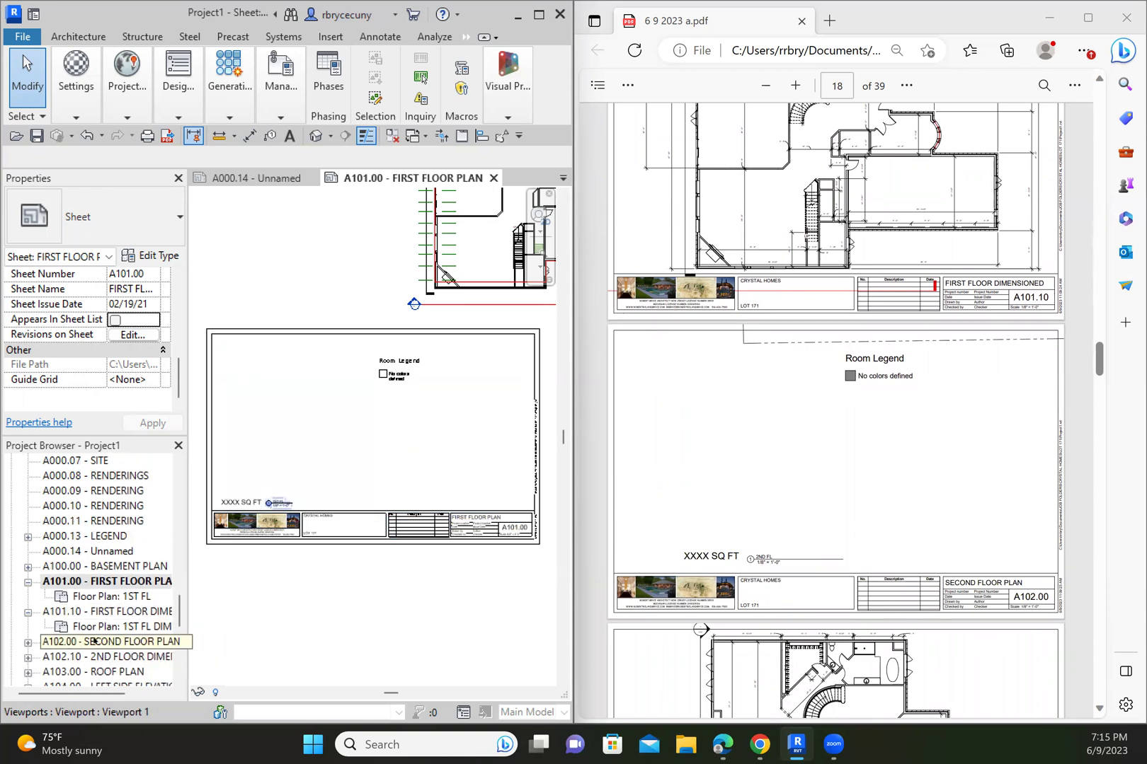
Select sheet A102.00 SECOND FLOOR PLAN and untick its Appears In Sheet List property.
{"action": "left_click", "coordinate": [95, 641]}
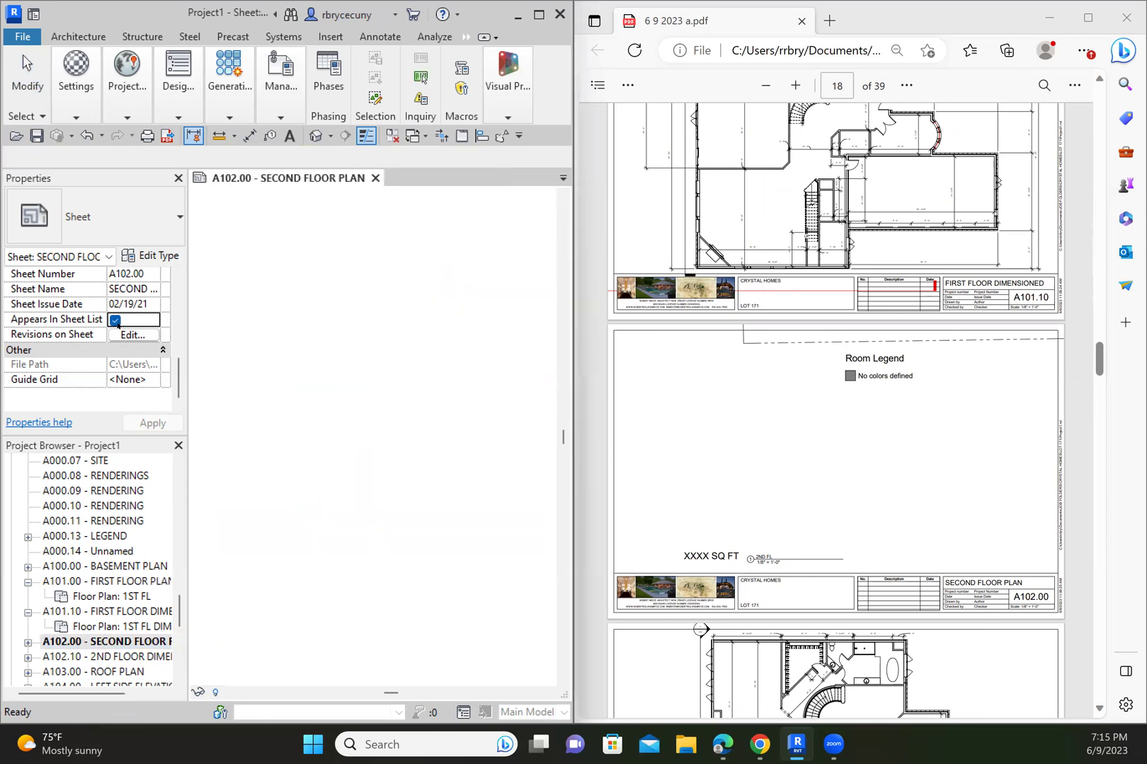
{"action": "left_click", "coordinate": [115, 320]}
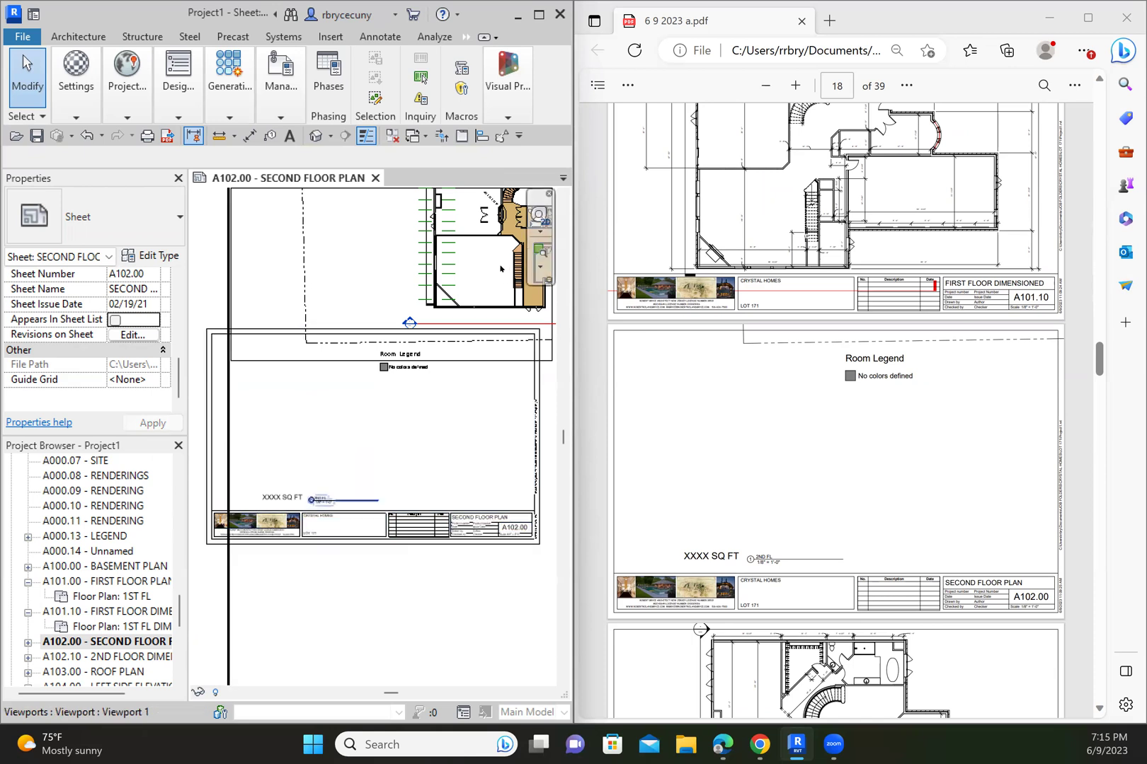
{"action": "scroll", "coordinate": [879, 567], "scroll_direction": "down", "scroll_amount": 1}
{"action": "scroll", "coordinate": [880, 567], "scroll_direction": "down", "scroll_amount": 5}
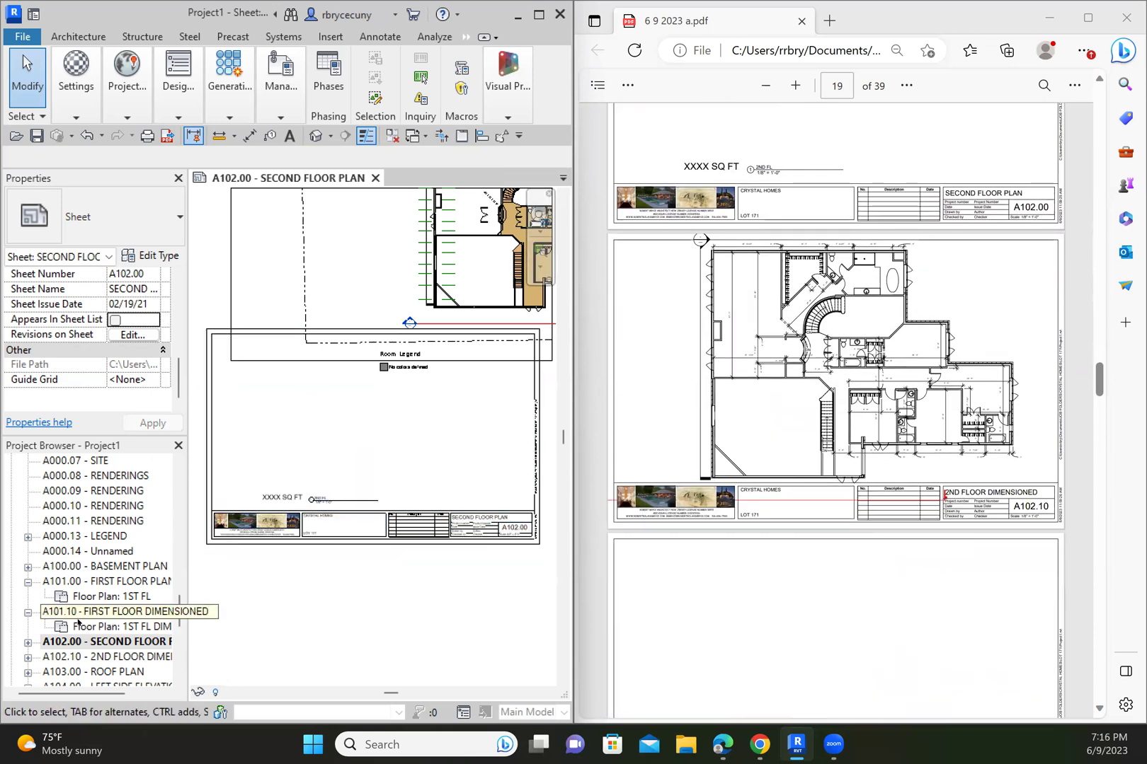
Open sheet A102.10 2ND FLOOR DIMENSIONED and inspect its title block properties against the PDF set.
{"action": "left_click", "coordinate": [106, 656]}
{"action": "double_click", "coordinate": [106, 656]}
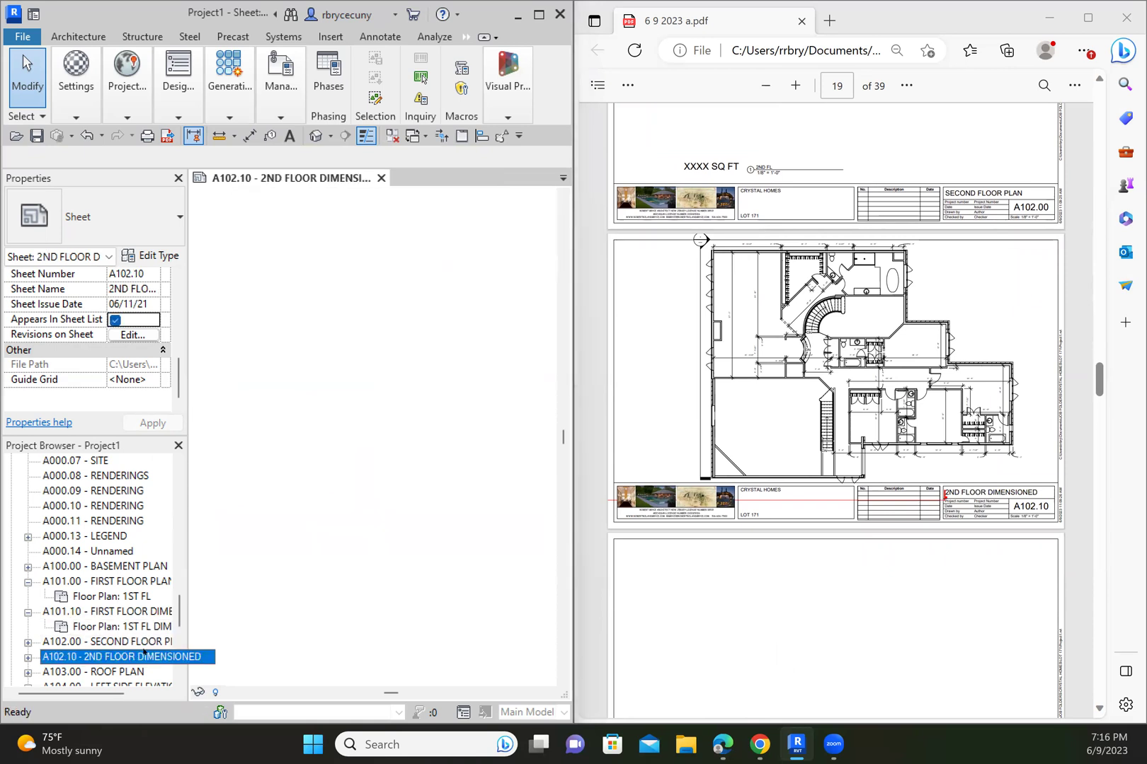
{"action": "scroll", "coordinate": [887, 568], "scroll_direction": "down", "scroll_amount": 5}
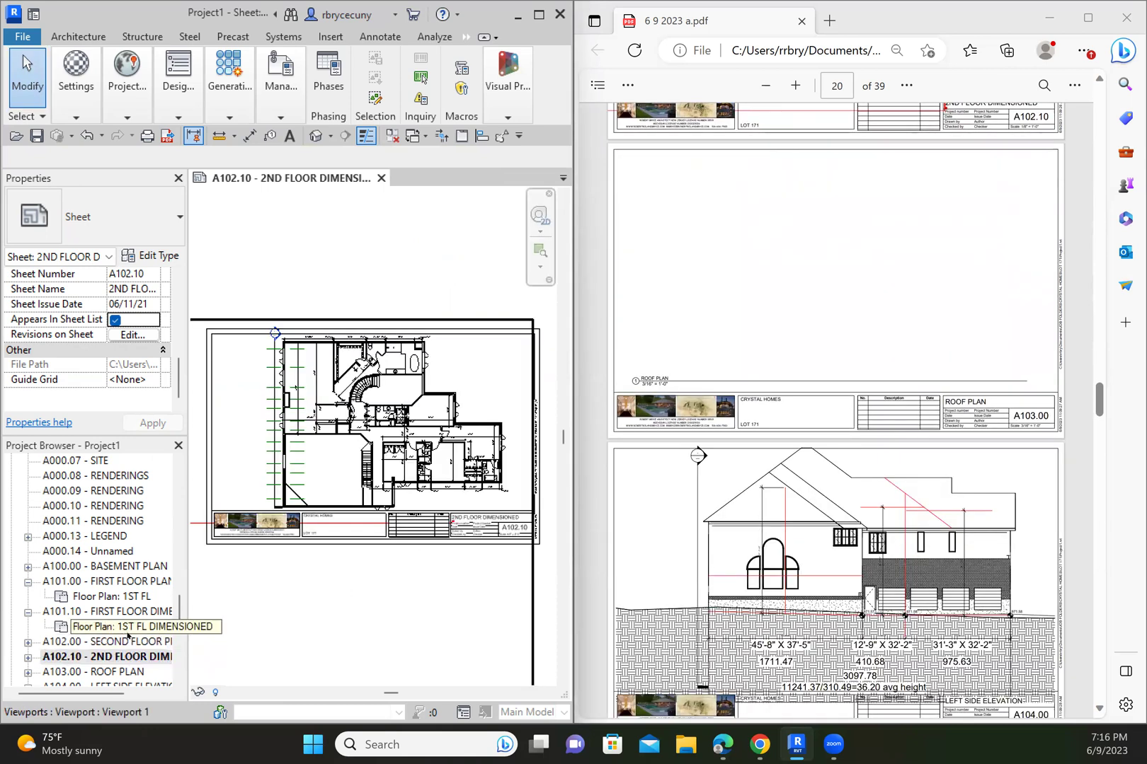
{"action": "scroll", "coordinate": [127, 638], "scroll_direction": "down", "scroll_amount": 1}
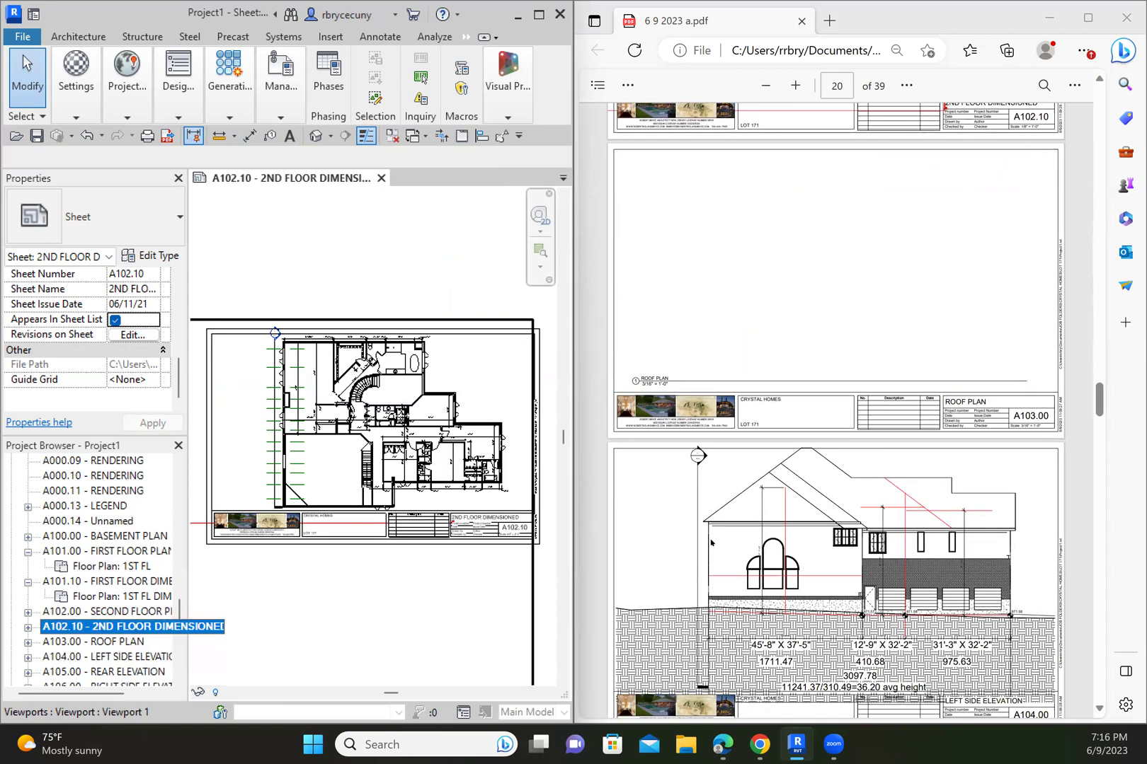
{"action": "left_click", "coordinate": [420, 545]}
{"action": "scroll", "coordinate": [800, 543], "scroll_direction": "down", "scroll_amount": 3}
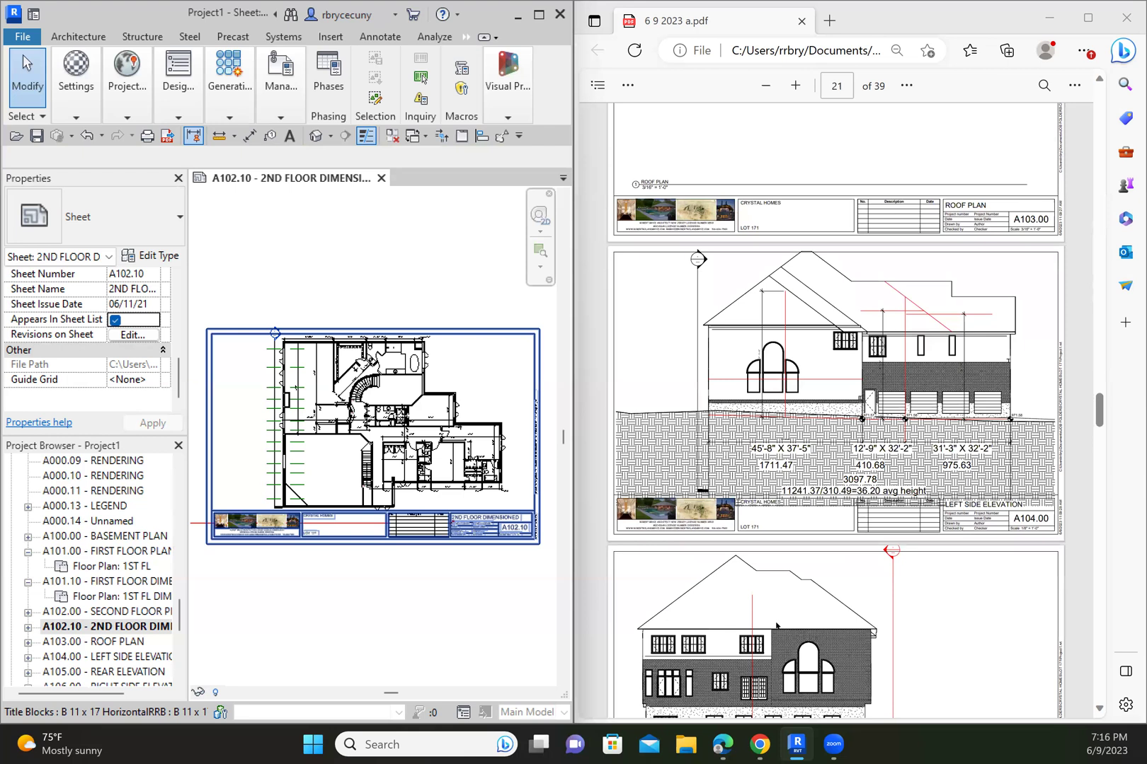
{"action": "scroll", "coordinate": [776, 627], "scroll_direction": "down", "scroll_amount": 18}
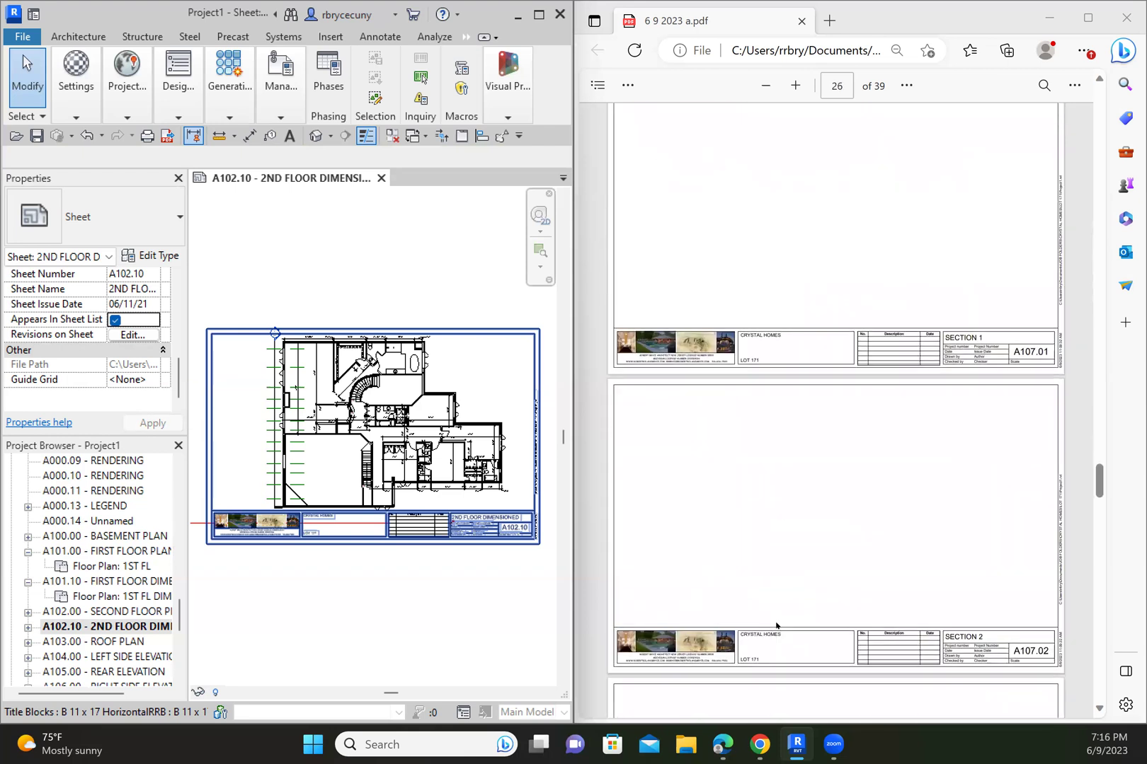
{"action": "scroll", "coordinate": [776, 626], "scroll_direction": "down", "scroll_amount": 5}
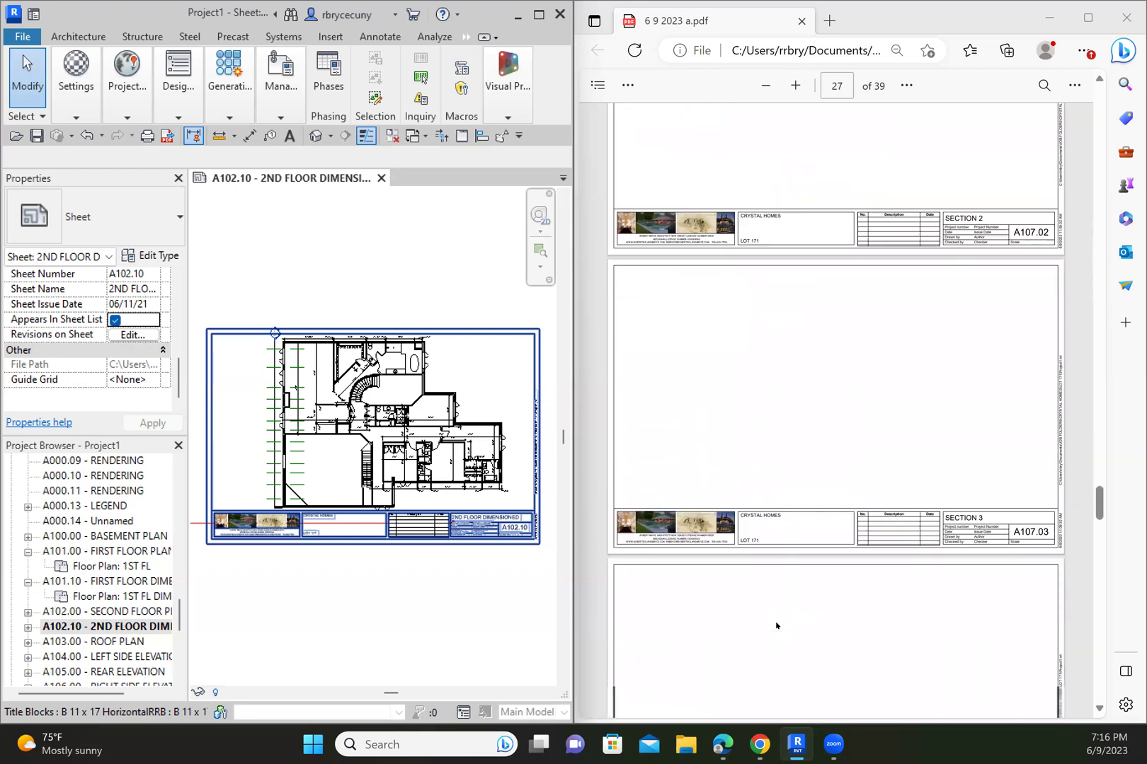
{"action": "scroll", "coordinate": [775, 626], "scroll_direction": "down", "scroll_amount": 9}
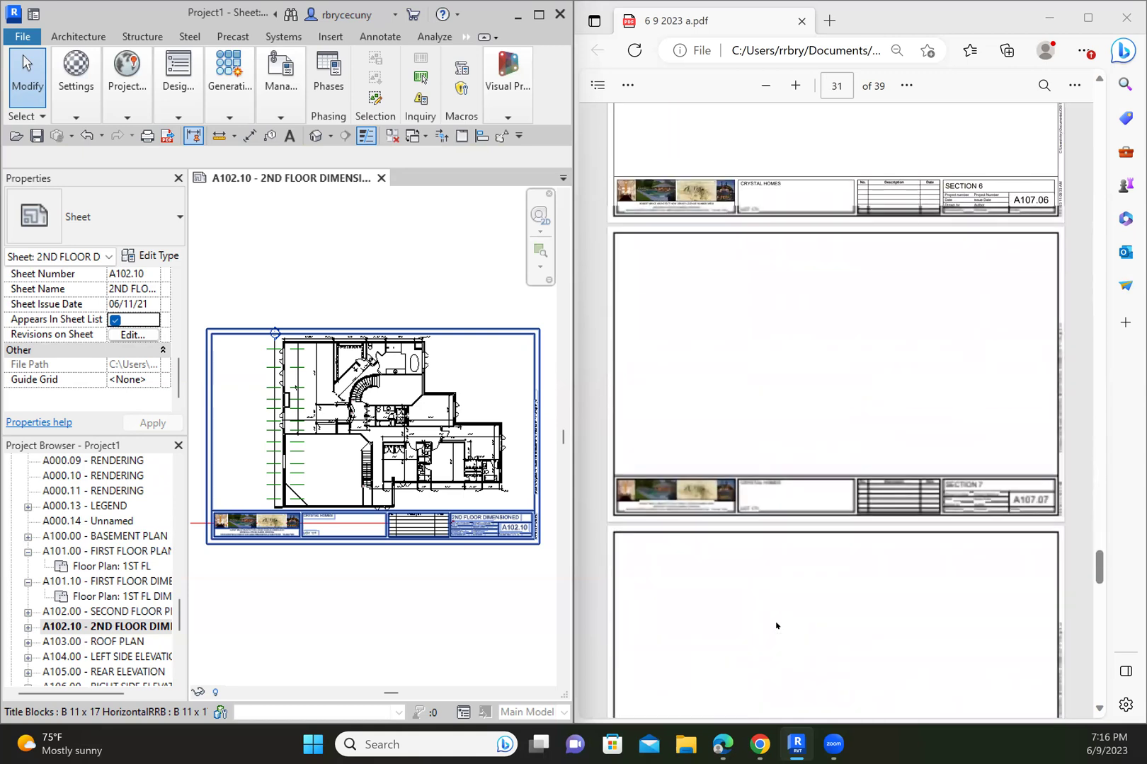
{"action": "scroll", "coordinate": [776, 626], "scroll_direction": "down", "scroll_amount": 20}
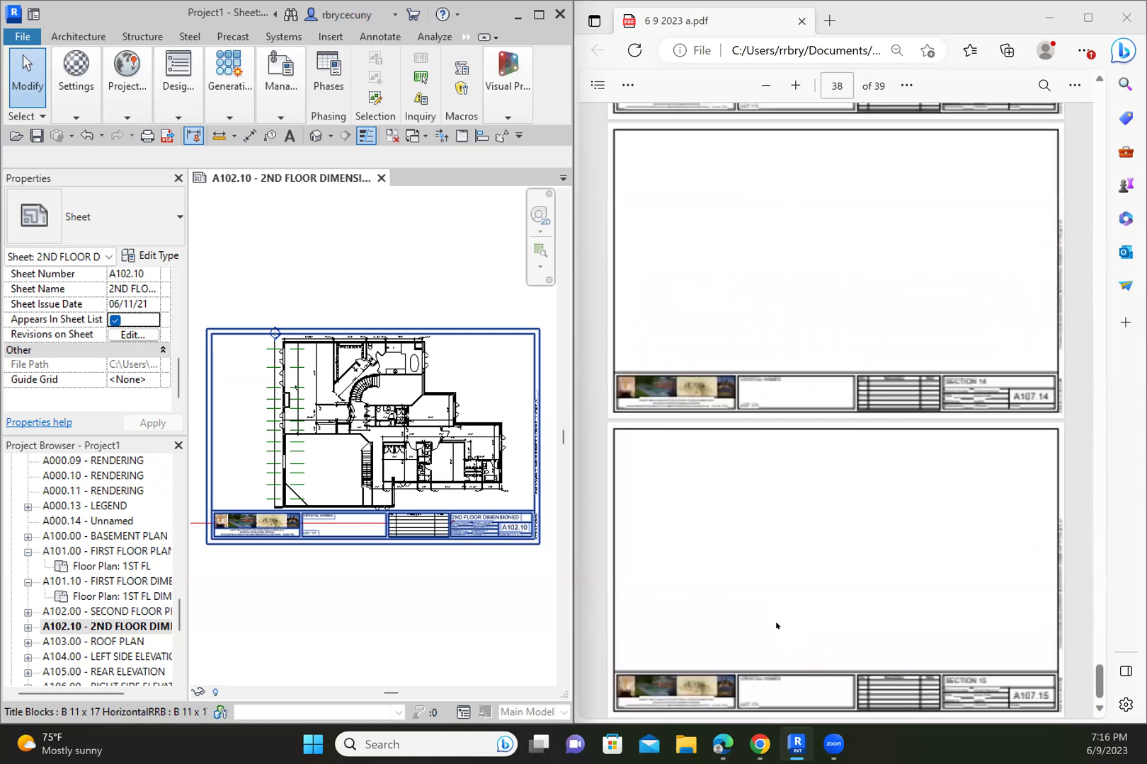
{"action": "scroll", "coordinate": [916, 537], "scroll_direction": "up", "scroll_amount": 8}
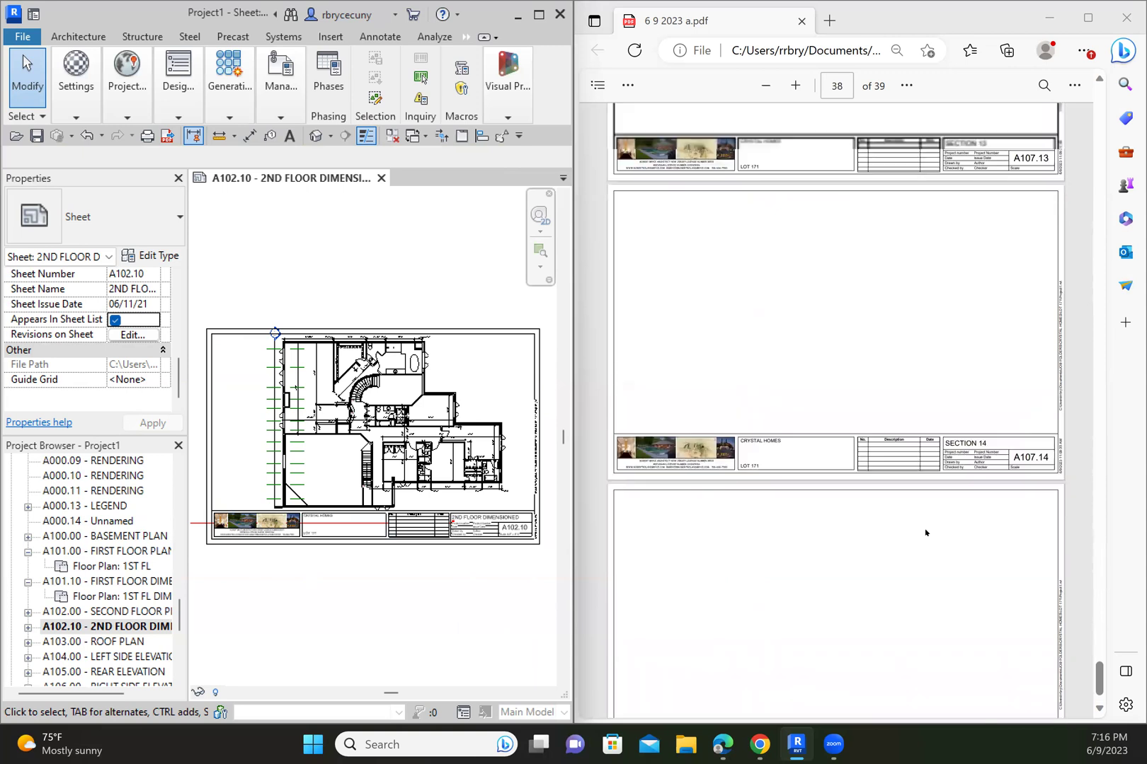
{"action": "scroll", "coordinate": [892, 549], "scroll_direction": "up", "scroll_amount": 20}
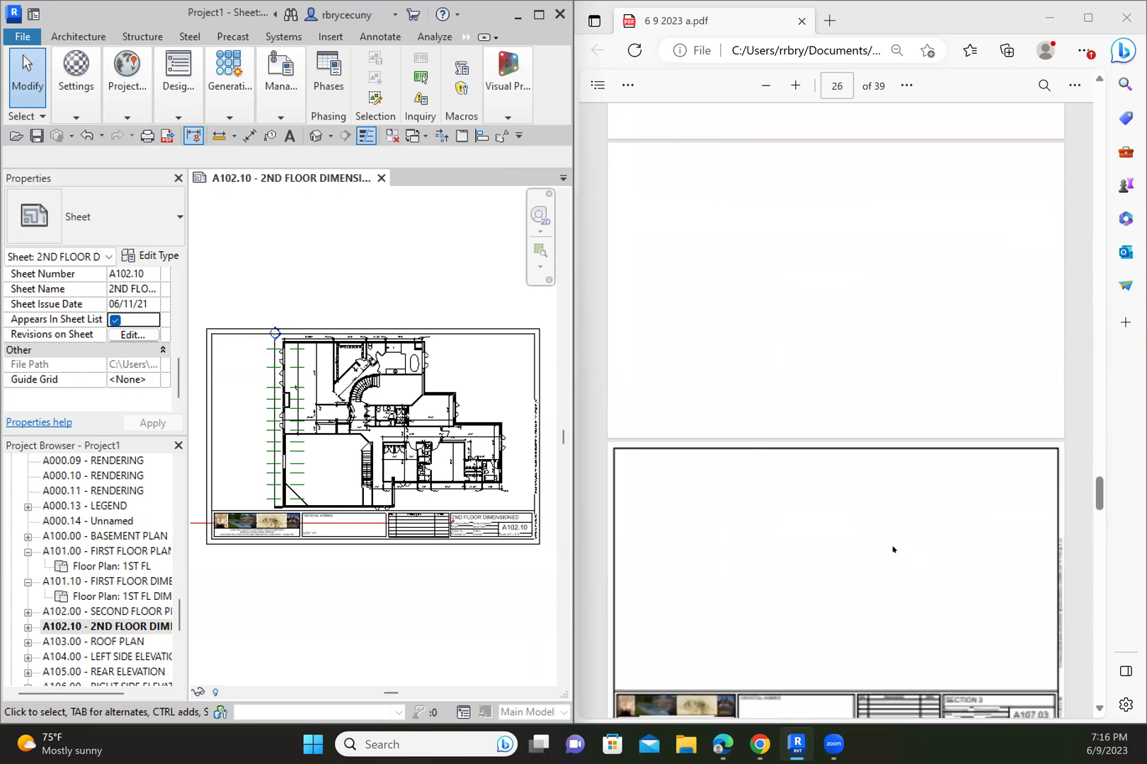
{"action": "scroll", "coordinate": [891, 549], "scroll_direction": "up", "scroll_amount": 6}
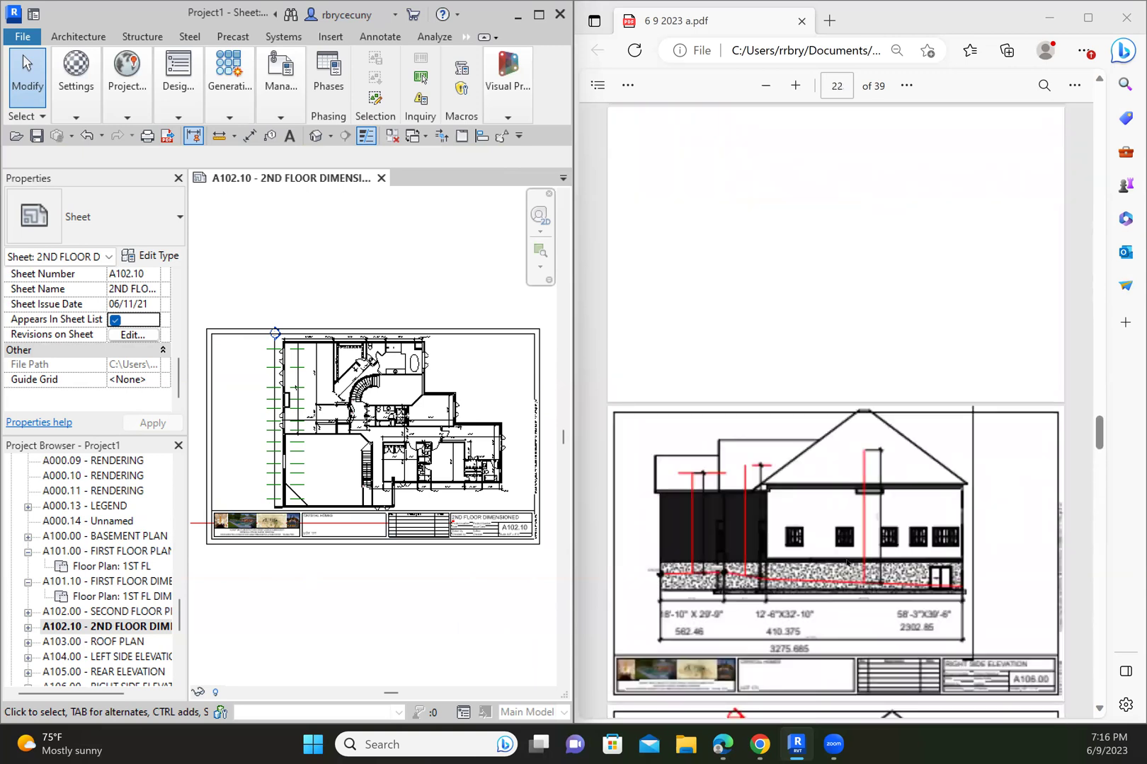
{"action": "scroll", "coordinate": [850, 540], "scroll_direction": "down", "scroll_amount": 5}
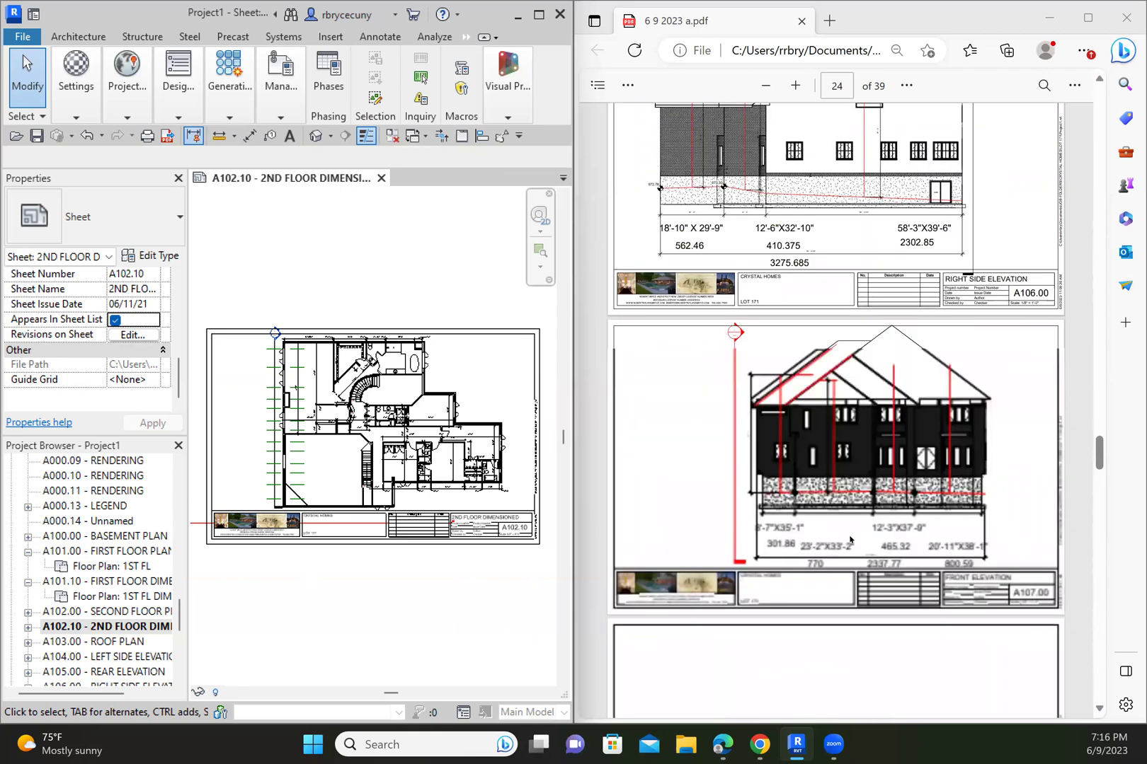
{"action": "scroll", "coordinate": [850, 524], "scroll_direction": "down", "scroll_amount": 5}
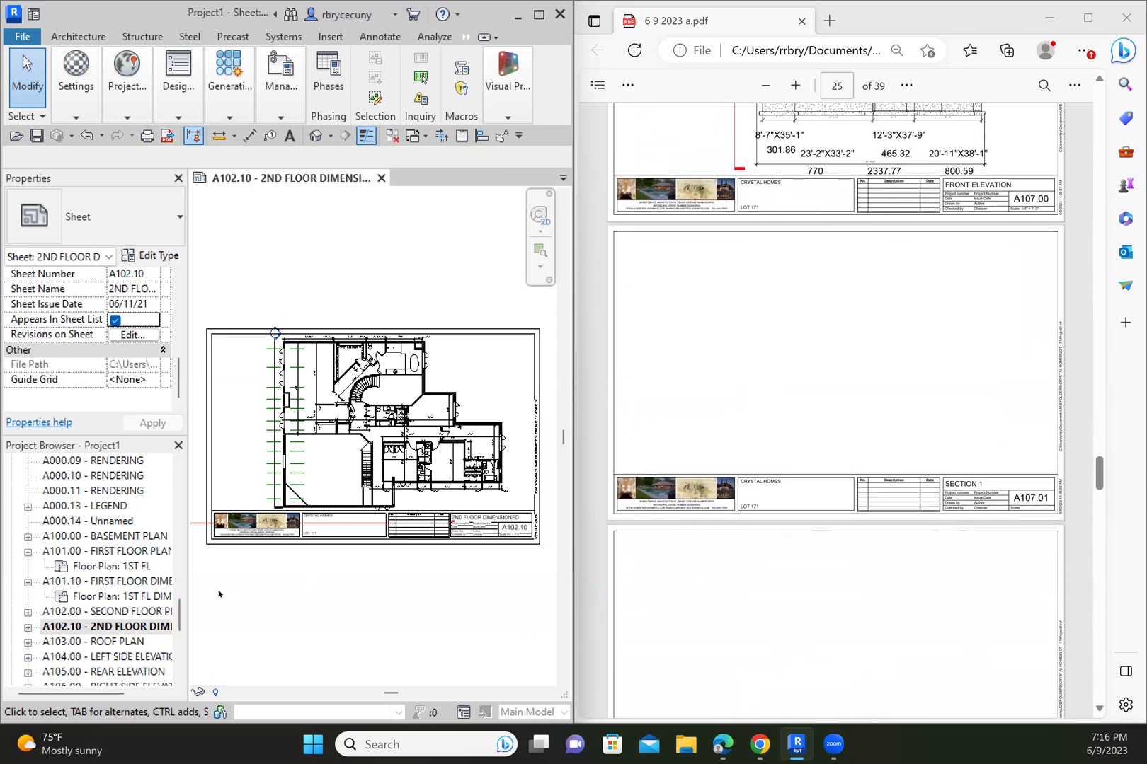
Select section sheets A107.02 through A107.15 and untick Appears In Sheet List for all 14.
{"action": "left_click", "coordinate": [219, 593]}
{"action": "scroll", "coordinate": [108, 628], "scroll_direction": "down", "scroll_amount": 4}
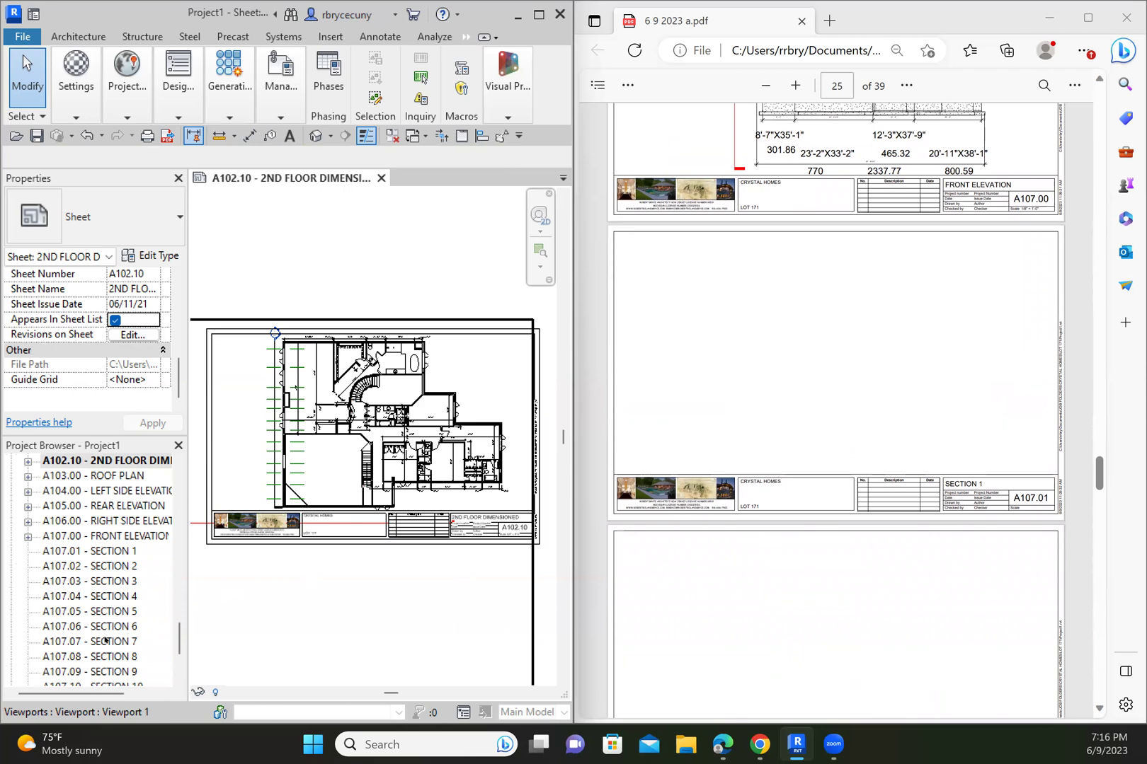
{"action": "left_click", "coordinate": [105, 566]}
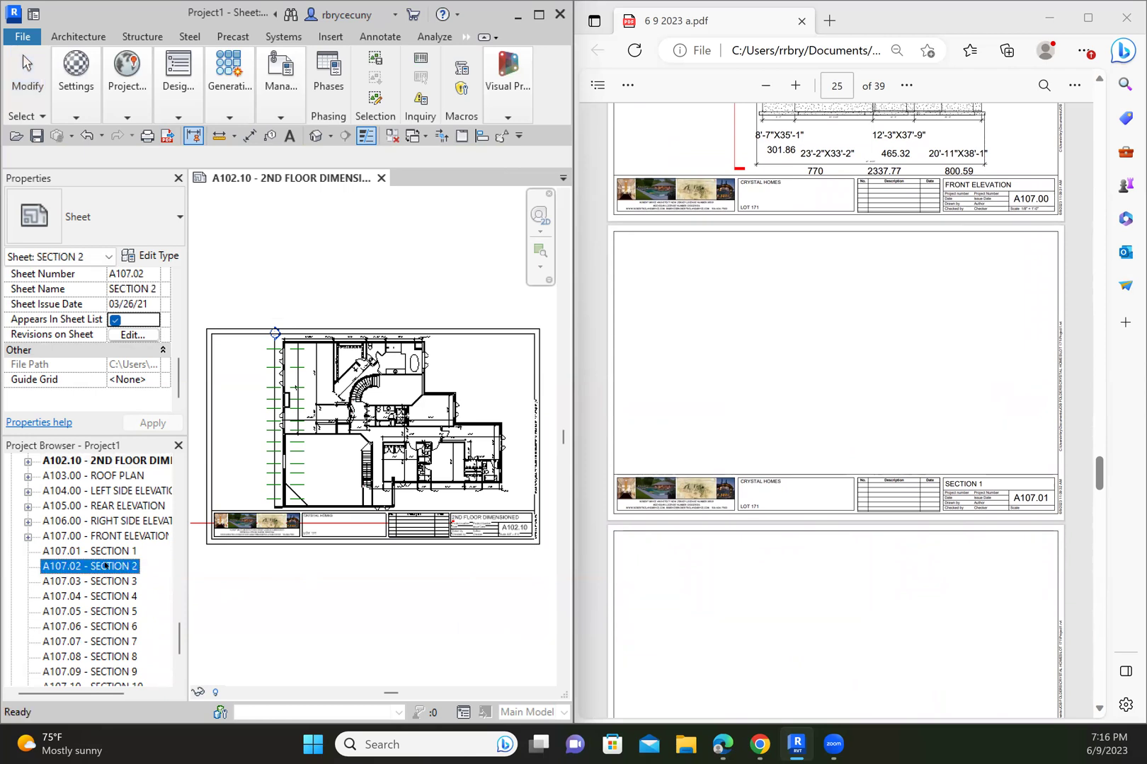
{"action": "scroll", "coordinate": [104, 566], "scroll_direction": "down", "scroll_amount": 3}
{"action": "left_click", "coordinate": [107, 656], "text": "shift"}
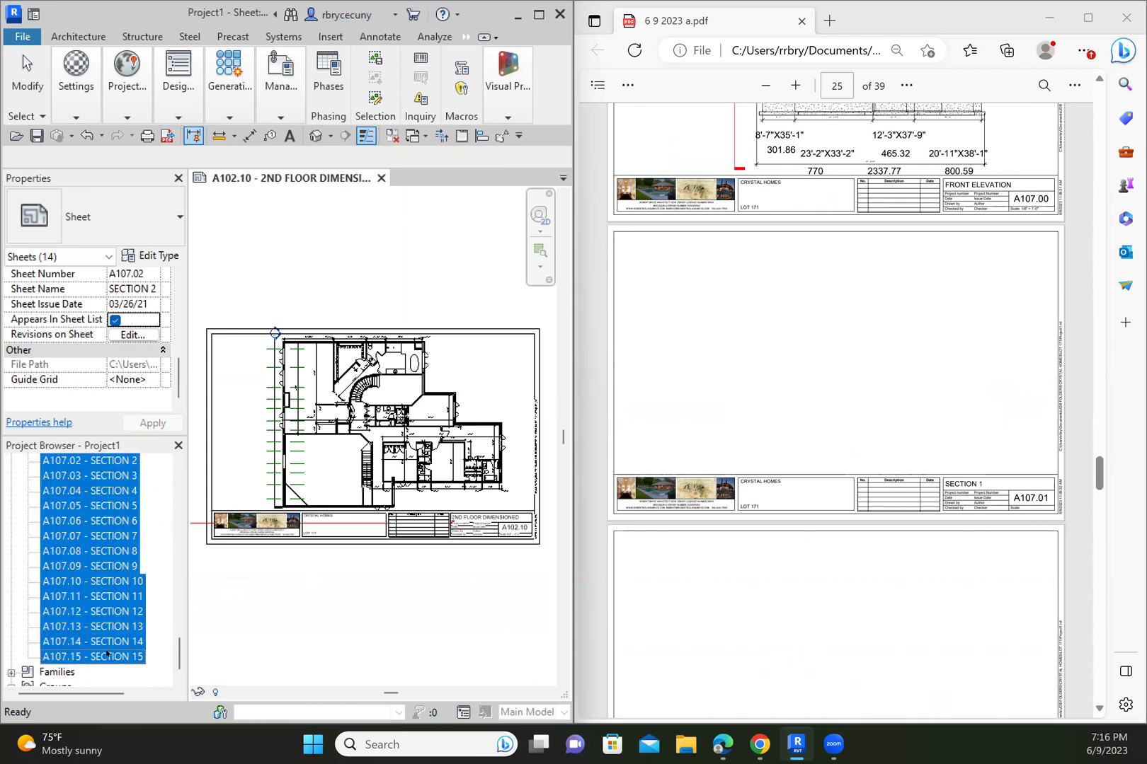
{"action": "left_click", "coordinate": [116, 335]}
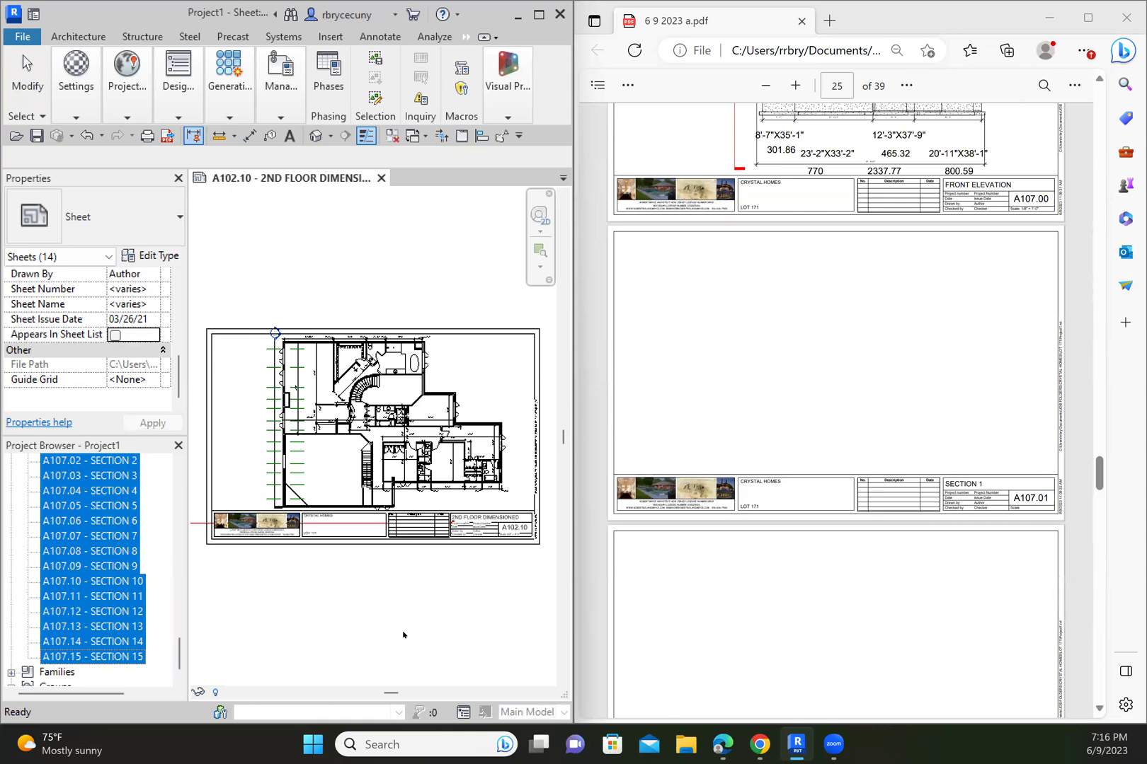
Open sheet A107.03 SECTION 3 to confirm it is empty.
{"action": "left_click", "coordinate": [134, 506]}
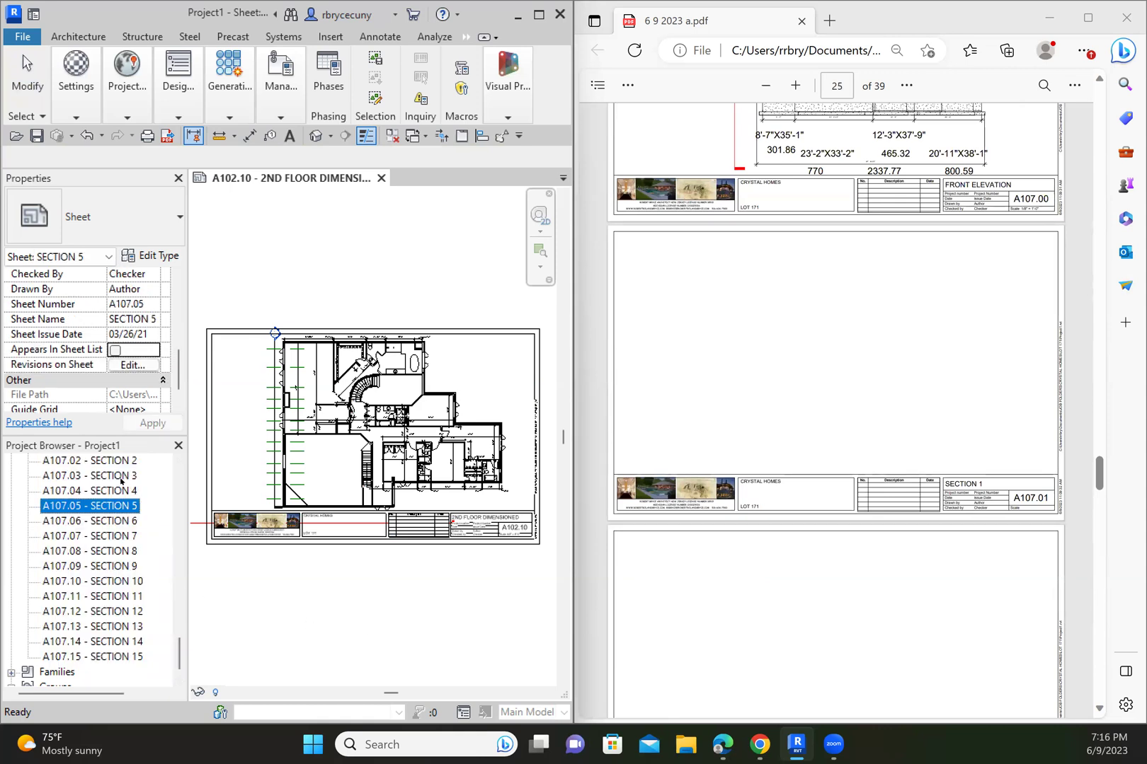
{"action": "left_click", "coordinate": [115, 477]}
{"action": "double_click", "coordinate": [115, 477]}
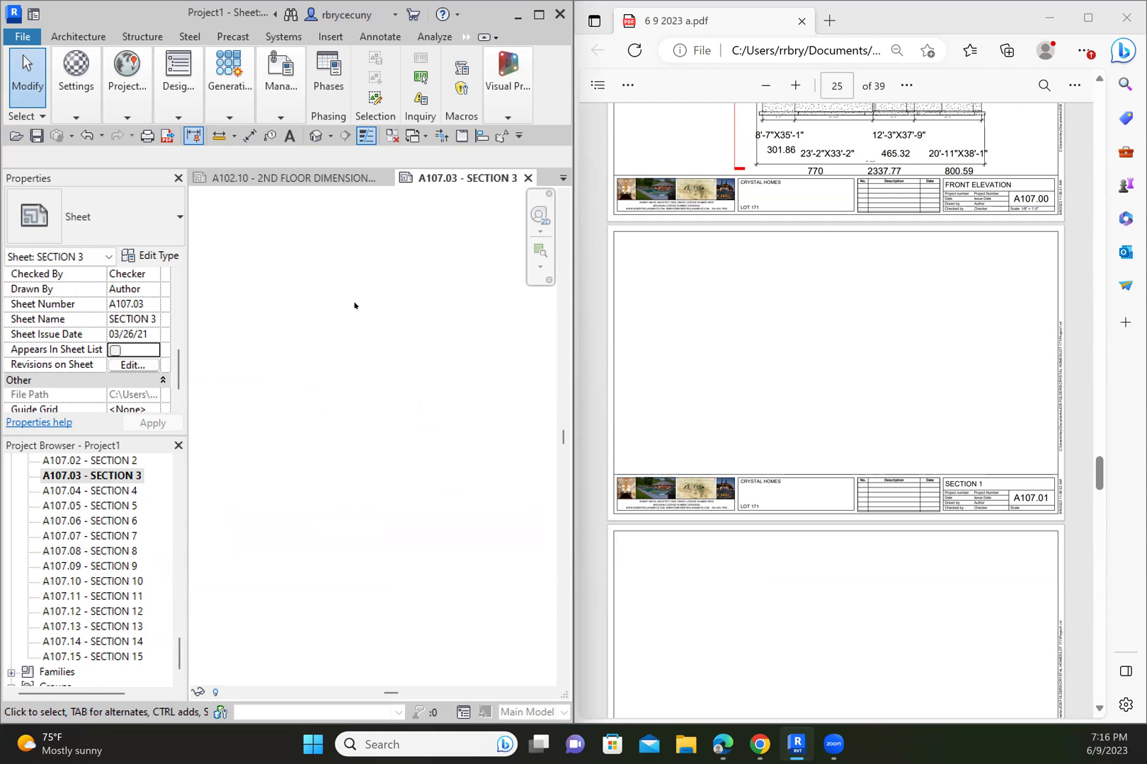
Open sheet A000.00 and check its Sheet List schedule now shows 12 sheets ending at A107.01.
{"action": "left_click_drag", "start_coordinate": [180, 650], "coordinate": [180, 566]}
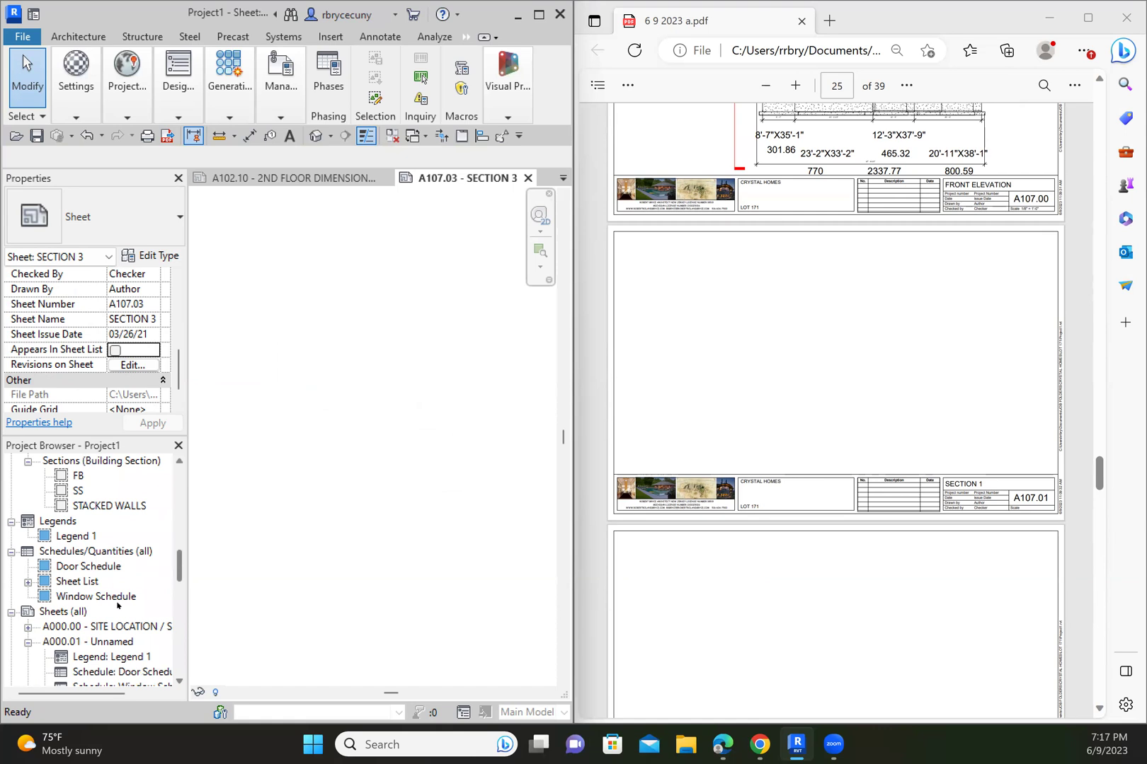
{"action": "double_click", "coordinate": [100, 627]}
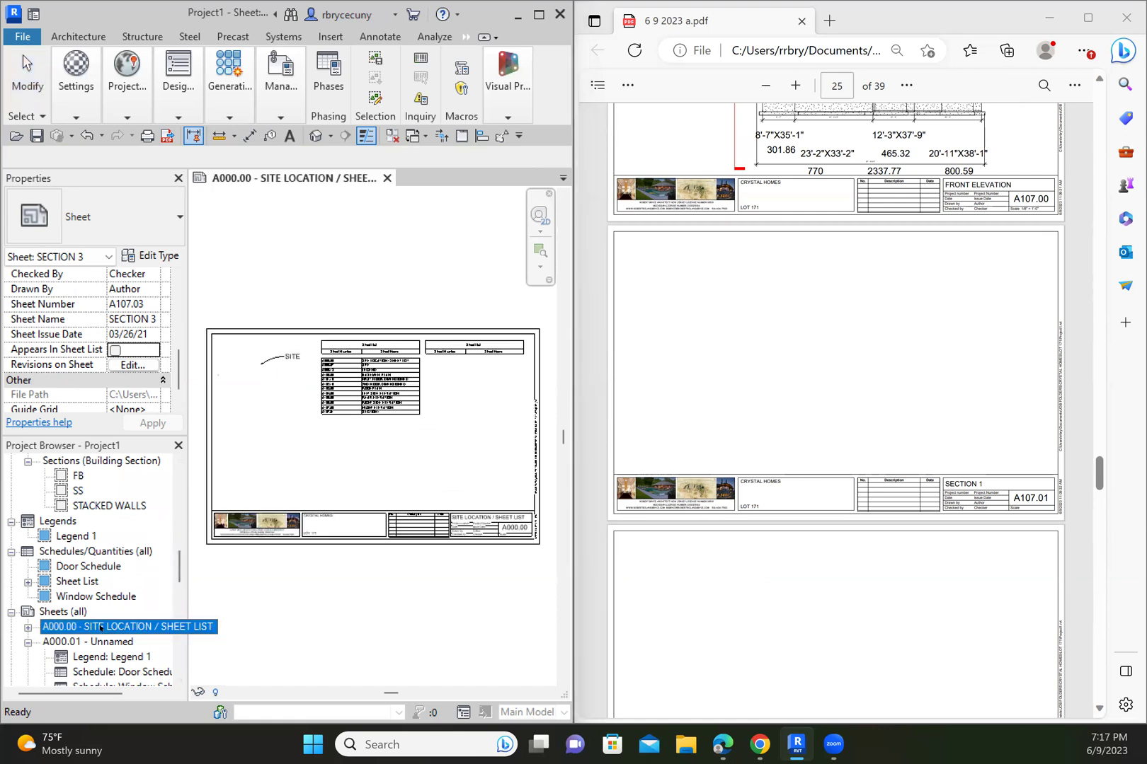
{"action": "scroll", "coordinate": [409, 388], "scroll_direction": "up", "scroll_amount": 5}
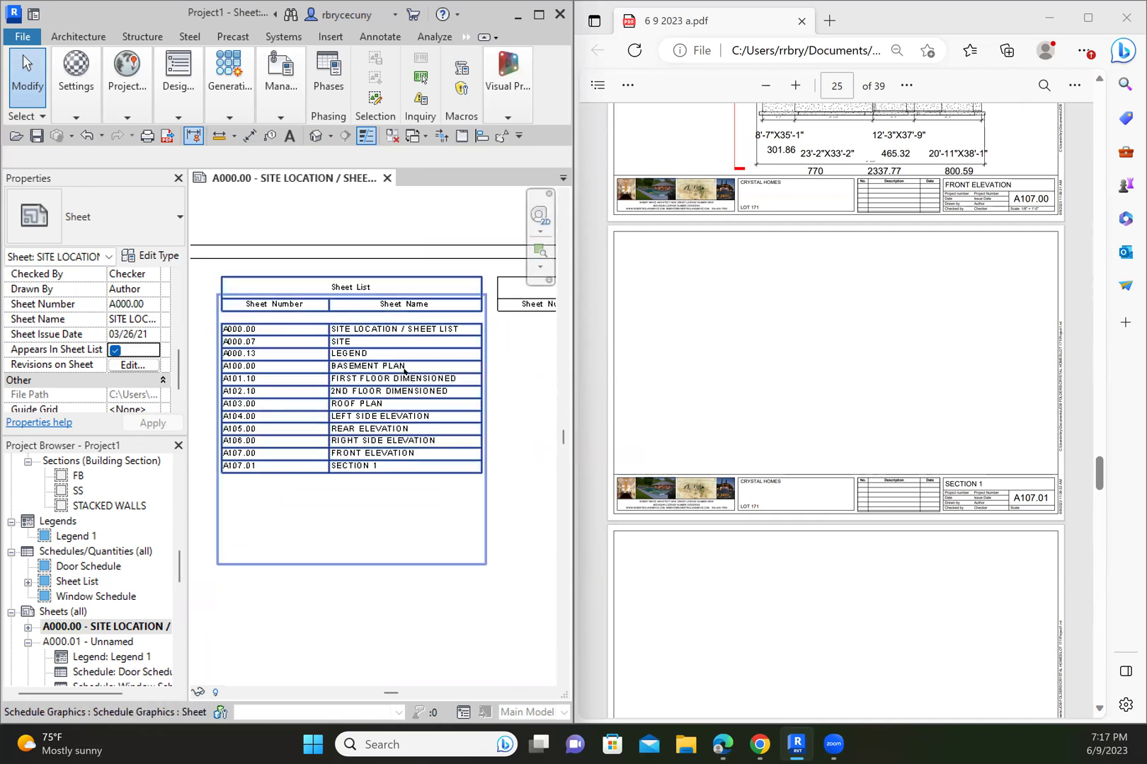
{"action": "scroll", "coordinate": [404, 370], "scroll_direction": "down", "scroll_amount": 3}
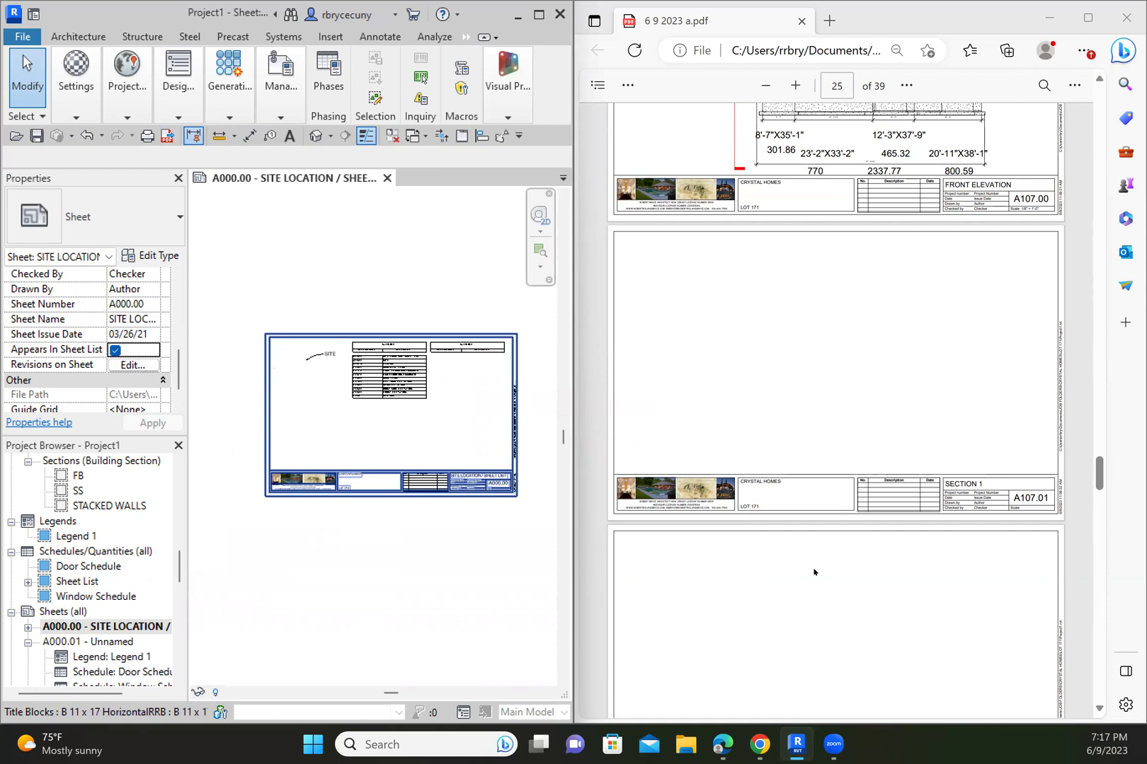
{"action": "scroll", "coordinate": [814, 570], "scroll_direction": "down", "scroll_amount": 12}
{"action": "scroll", "coordinate": [814, 571], "scroll_direction": "down", "scroll_amount": 20}
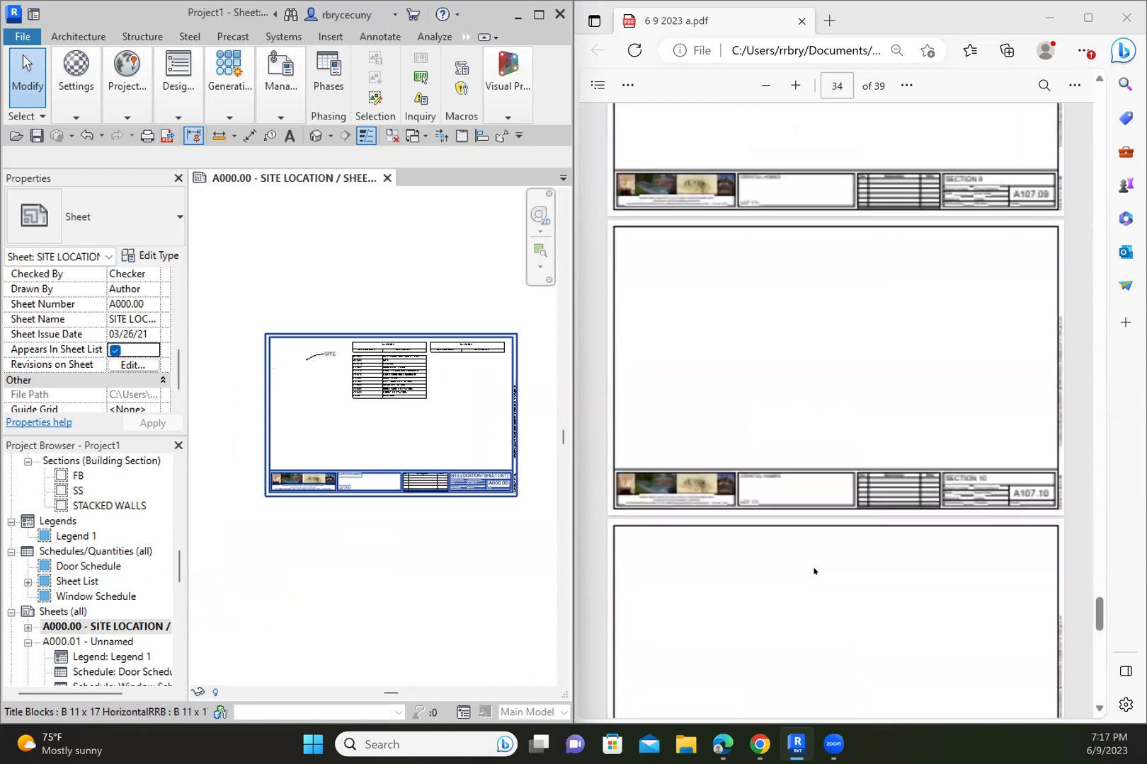
{"action": "scroll", "coordinate": [814, 571], "scroll_direction": "up", "scroll_amount": 10}
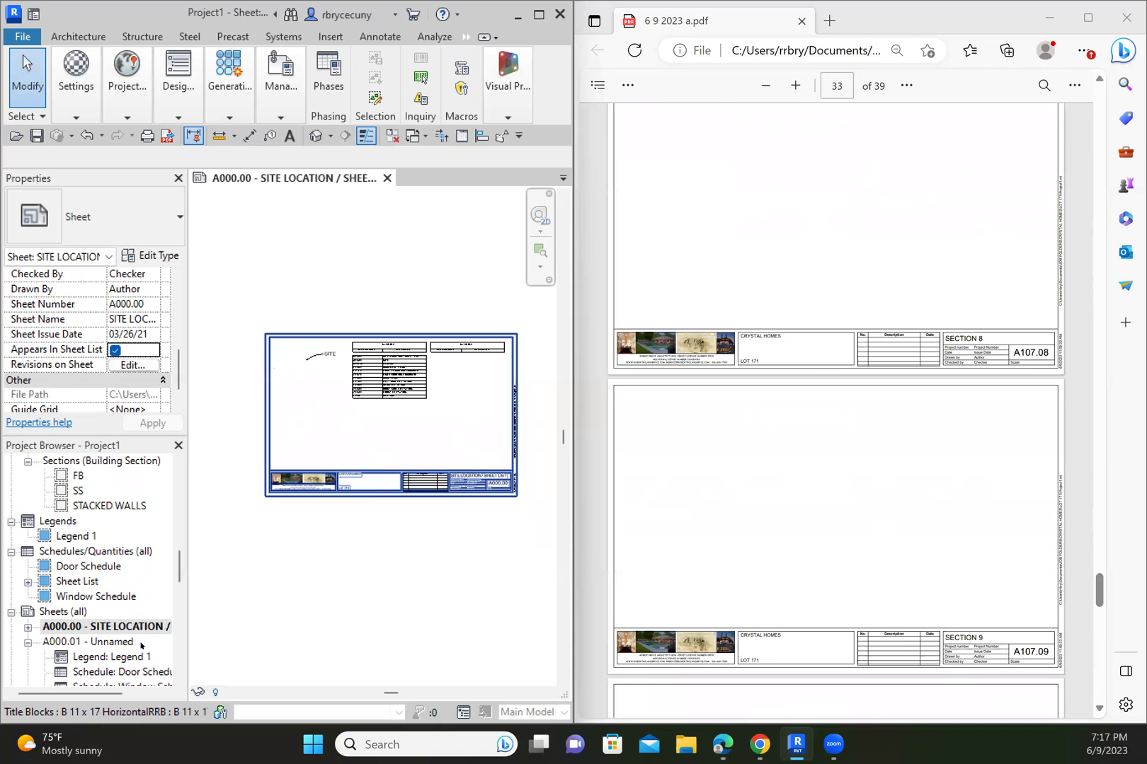
{"action": "left_click", "coordinate": [116, 350]}
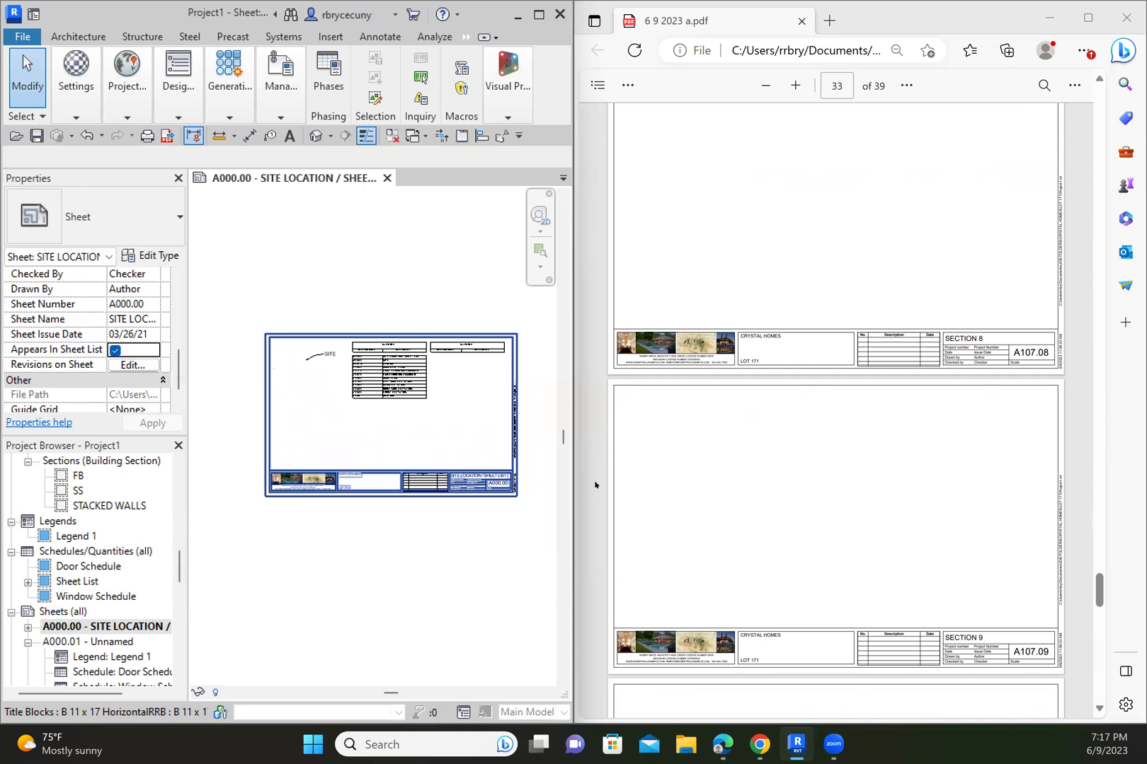